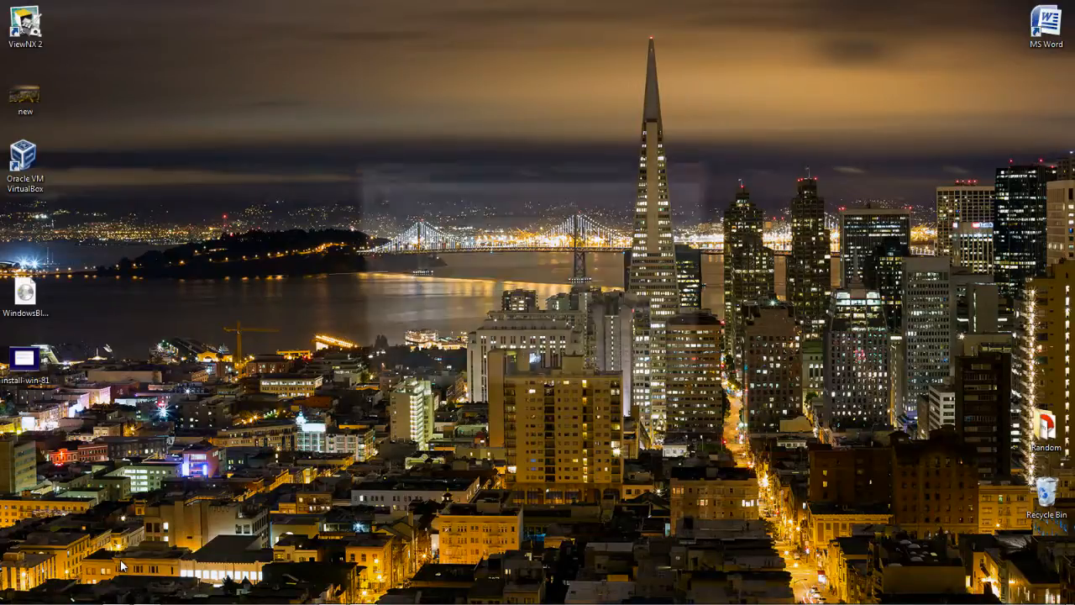
# Switch to Chrome and bring up the Windows 8.1 Preview download page
pyautogui.click(701, 165)
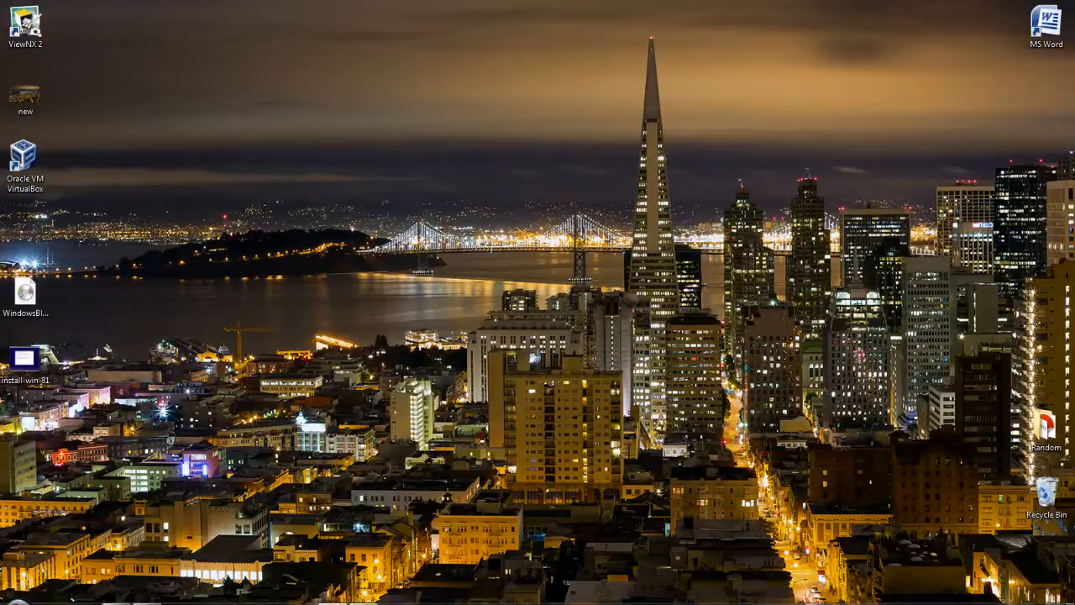
pyautogui.click(117, 595)
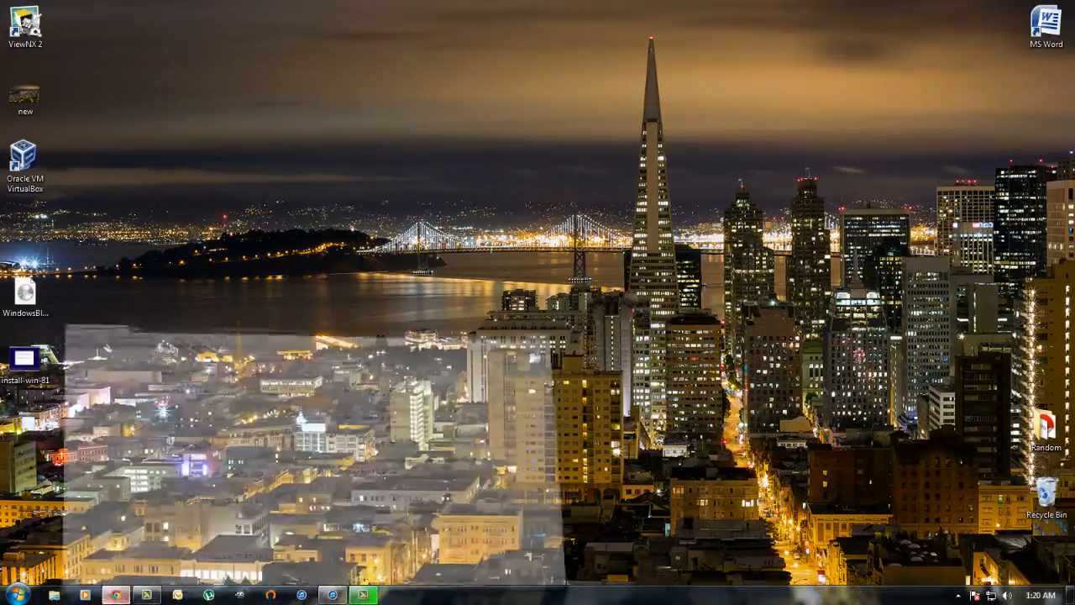
pyautogui.scroll(7, 220, 261)
pyautogui.scroll(1, 217, 261)
pyautogui.click(384, 28)
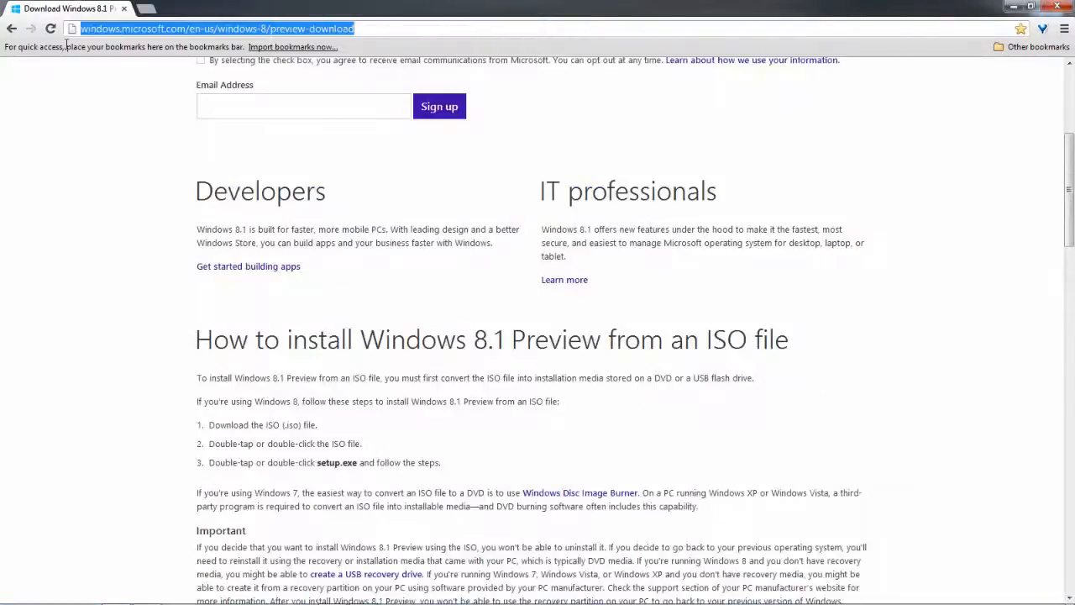
pyautogui.click(76, 147)
pyautogui.scroll(4, 195, 311)
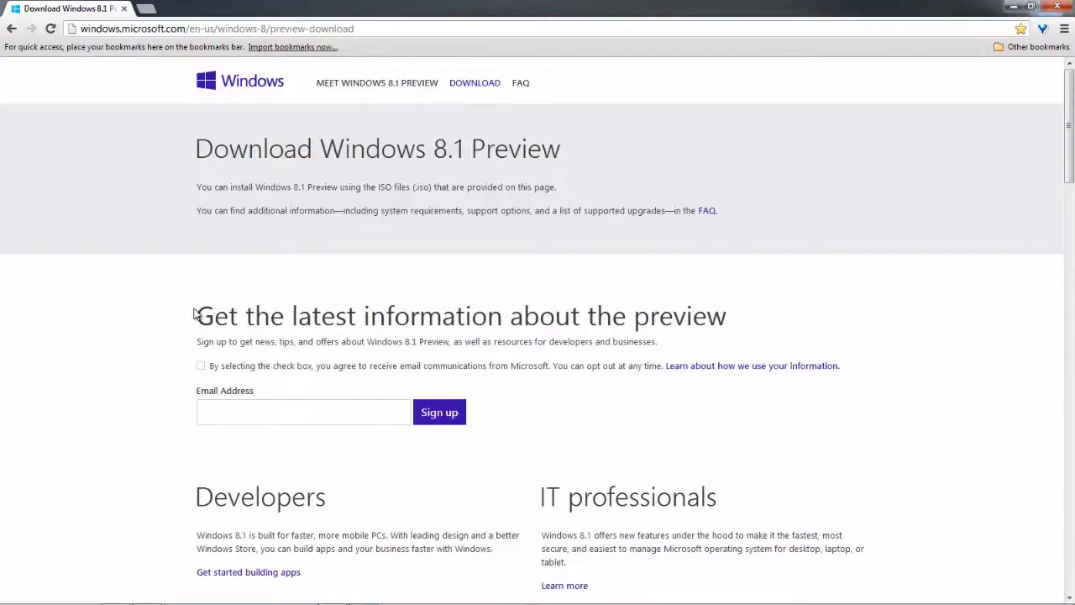
# Find the ISO files section of the Windows 8.1 Preview page and examine the product key given there
pyautogui.scroll(-11, 194, 313)
pyautogui.scroll(-1, 420, 170)
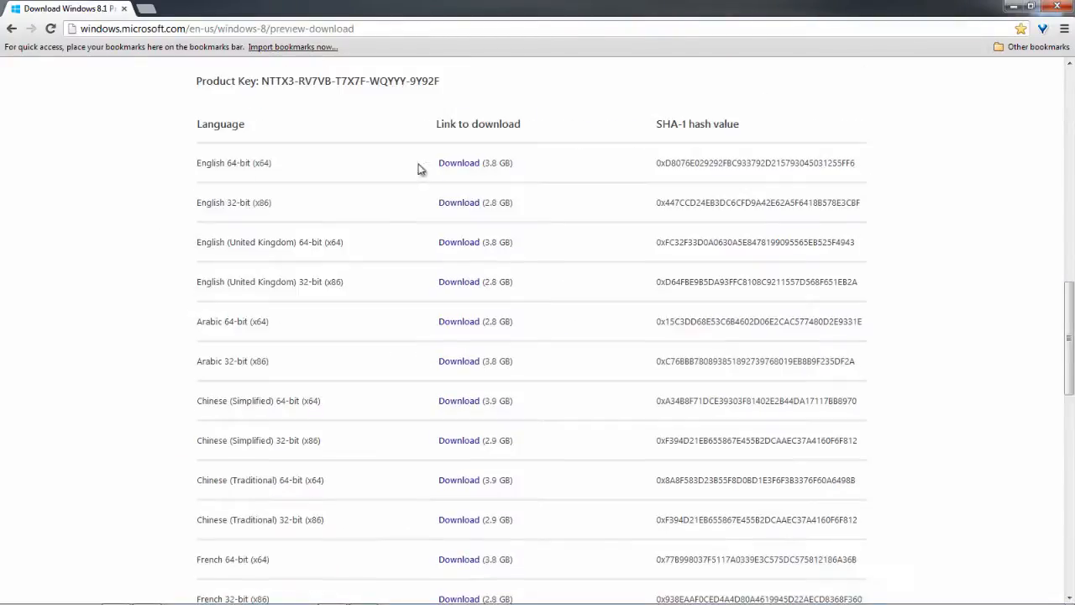
pyautogui.scroll(3, 120, 271)
pyautogui.scroll(-1, 127, 324)
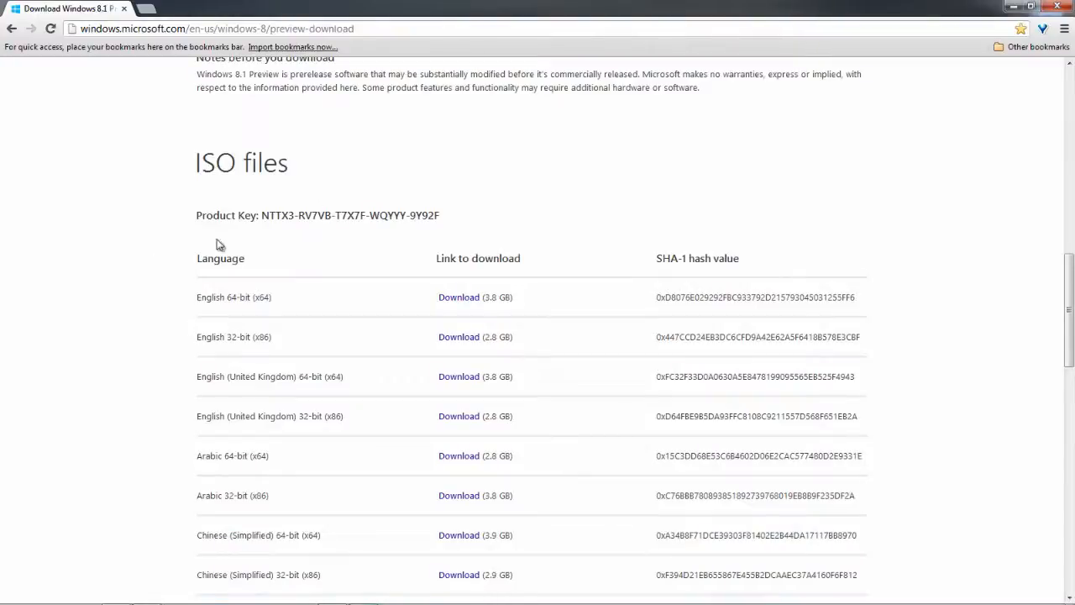
pyautogui.moveTo(196, 218); pyautogui.dragTo(200, 243)
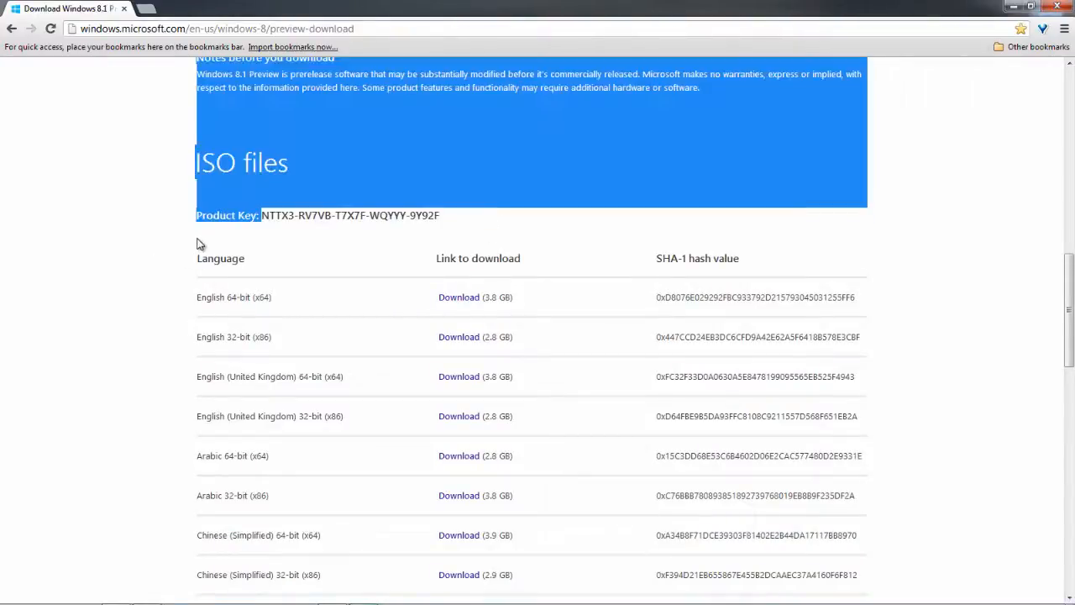
pyautogui.click(200, 242)
pyautogui.moveTo(261, 216); pyautogui.dragTo(487, 223)
pyautogui.click(490, 233)
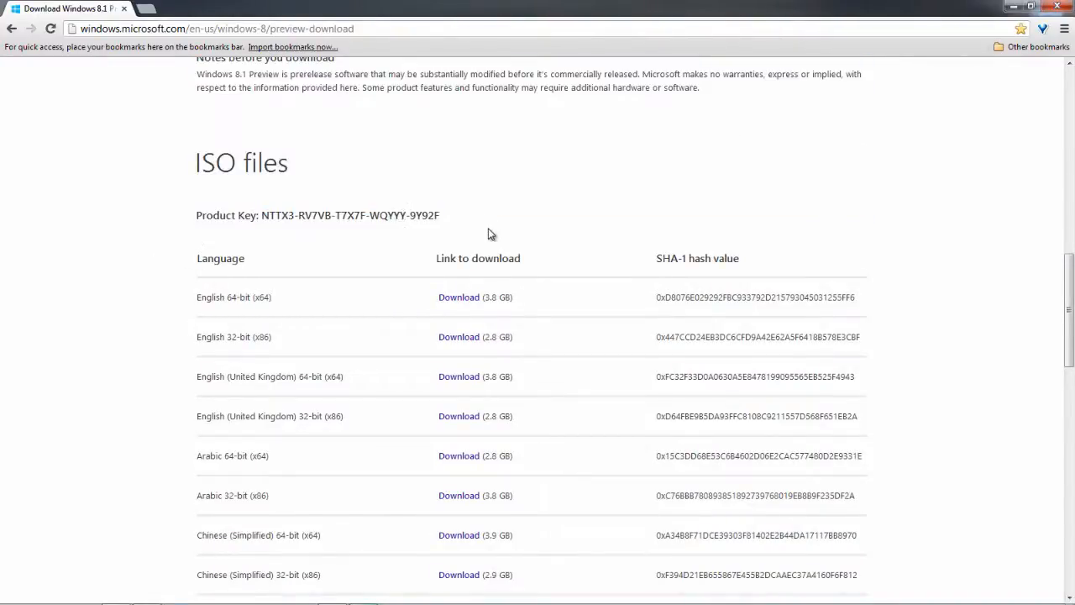
pyautogui.tripleClick(382, 215)
pyautogui.click(268, 242)
pyautogui.scroll(-3, 277, 338)
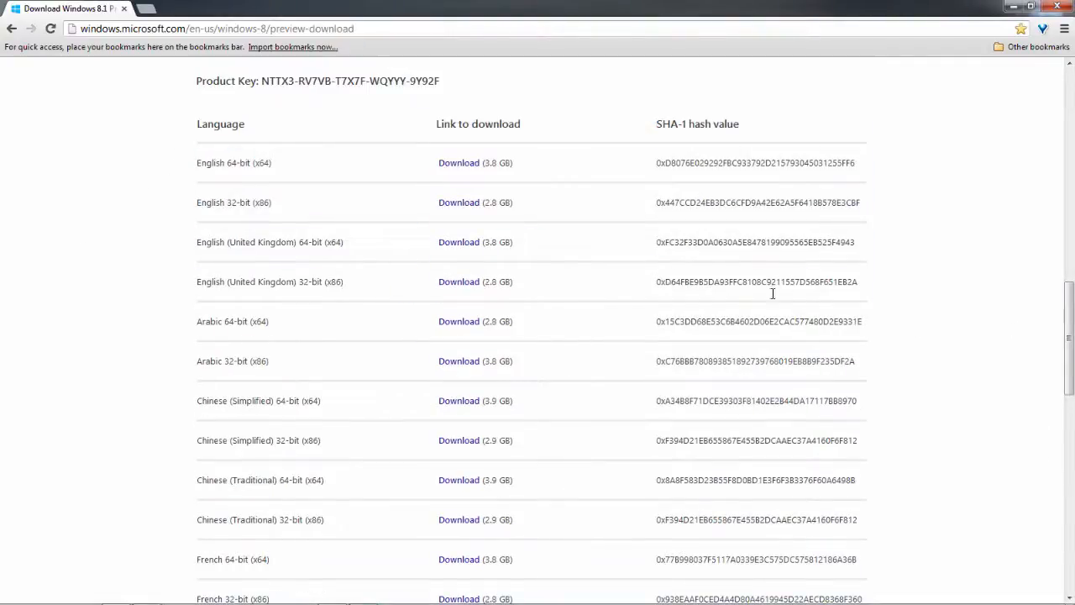
# Examine the English 64-bit and 32-bit entries in the ISO list, including the 32-bit download size
pyautogui.moveTo(772, 290); pyautogui.dragTo(756, 301)
pyautogui.click(201, 219)
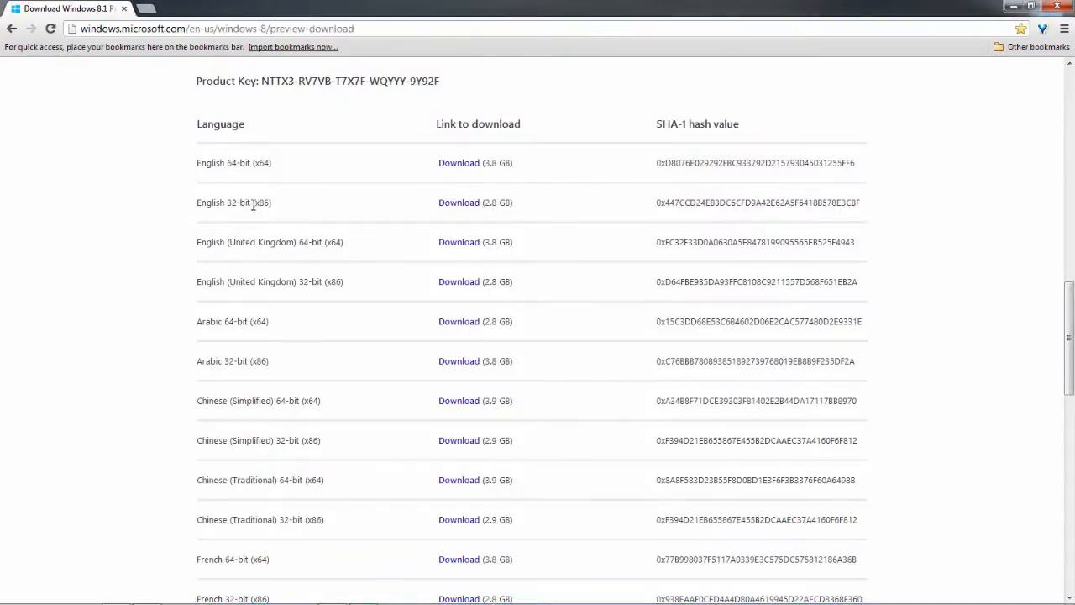
pyautogui.moveTo(253, 205); pyautogui.dragTo(225, 204)
pyautogui.moveTo(249, 162); pyautogui.dragTo(228, 166)
pyautogui.click(364, 245)
pyautogui.tripleClick(517, 202)
pyautogui.click(596, 210)
# Open virtualbox.org in a new tab and request the VirtualBox 4.2.16 download for Windows hosts from its Downloads page
pyautogui.click(148, 8)
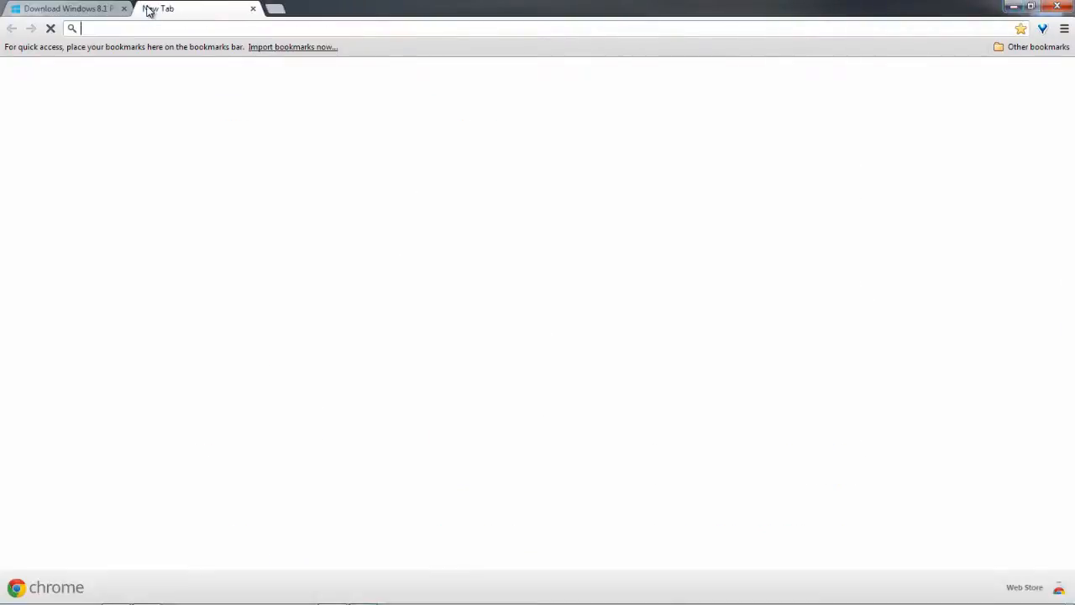
pyautogui.write('virt')
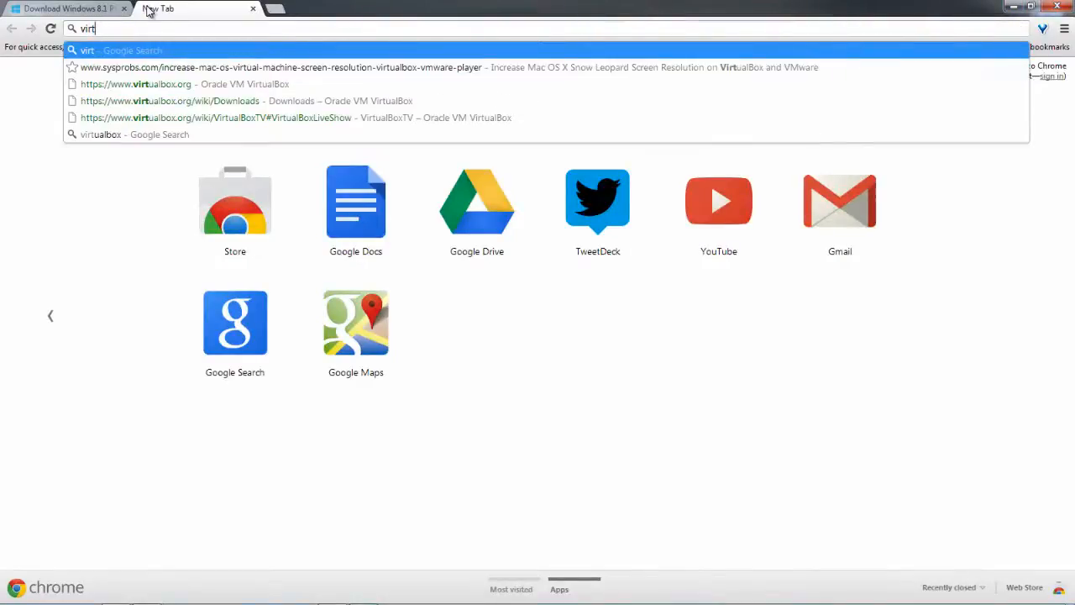
pyautogui.press('Down')
pyautogui.press('Down')
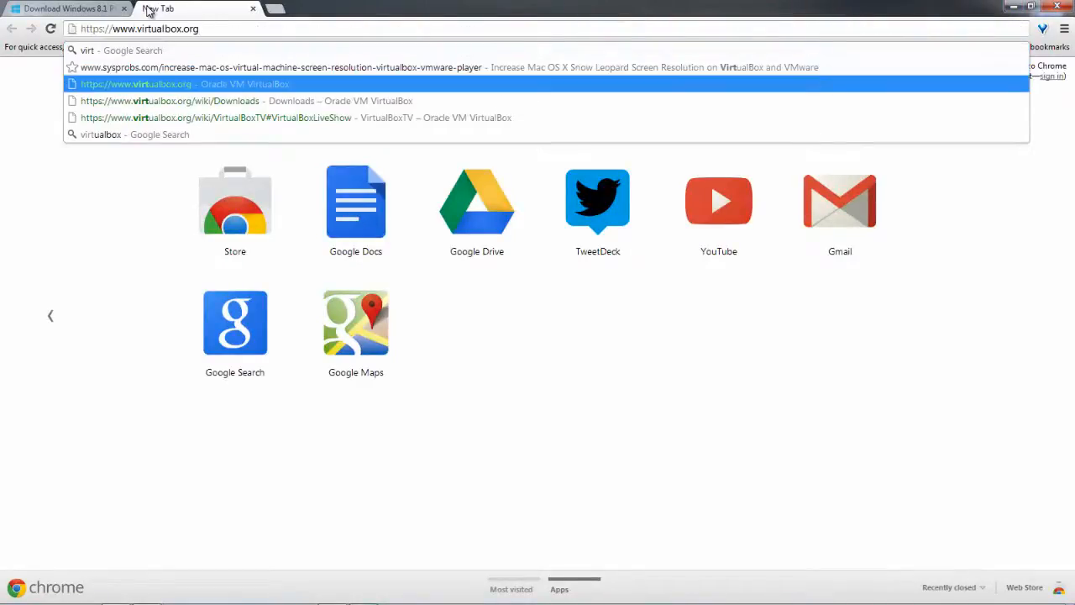
pyautogui.press('Return')
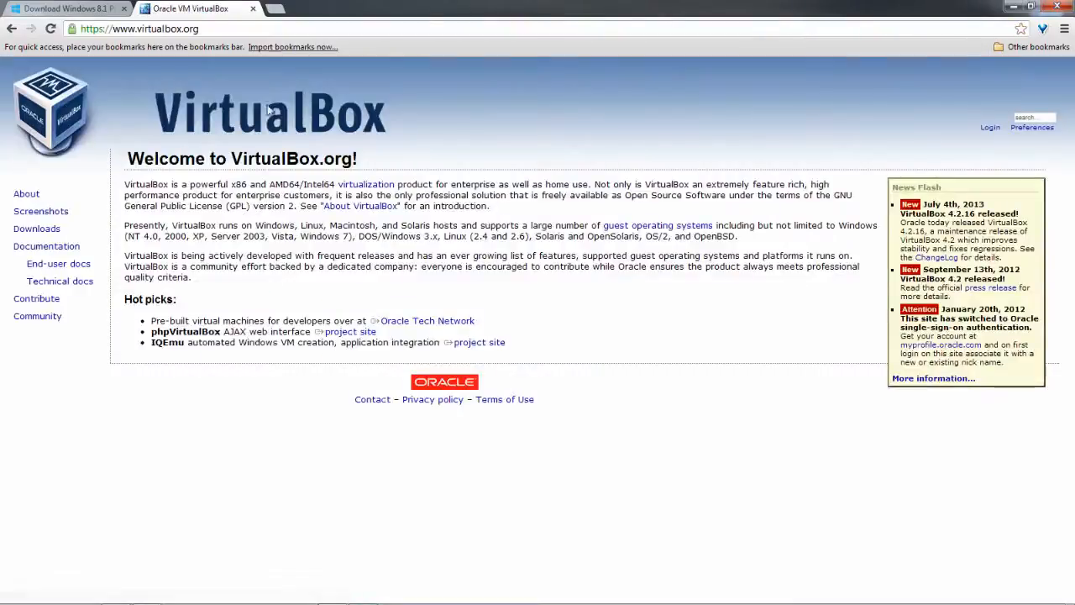
pyautogui.click(36, 229)
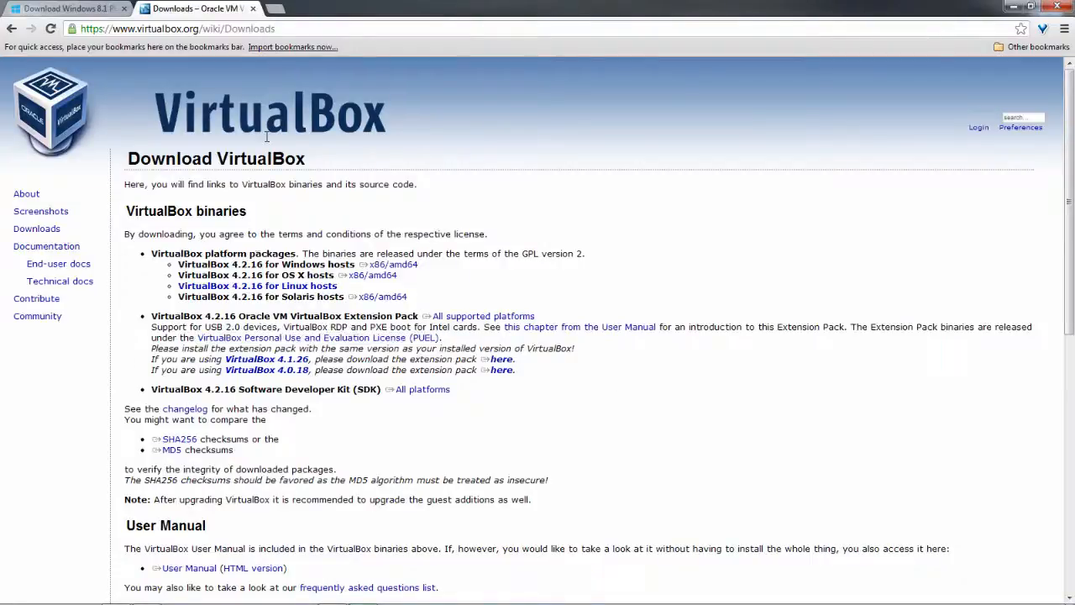
pyautogui.click(391, 265)
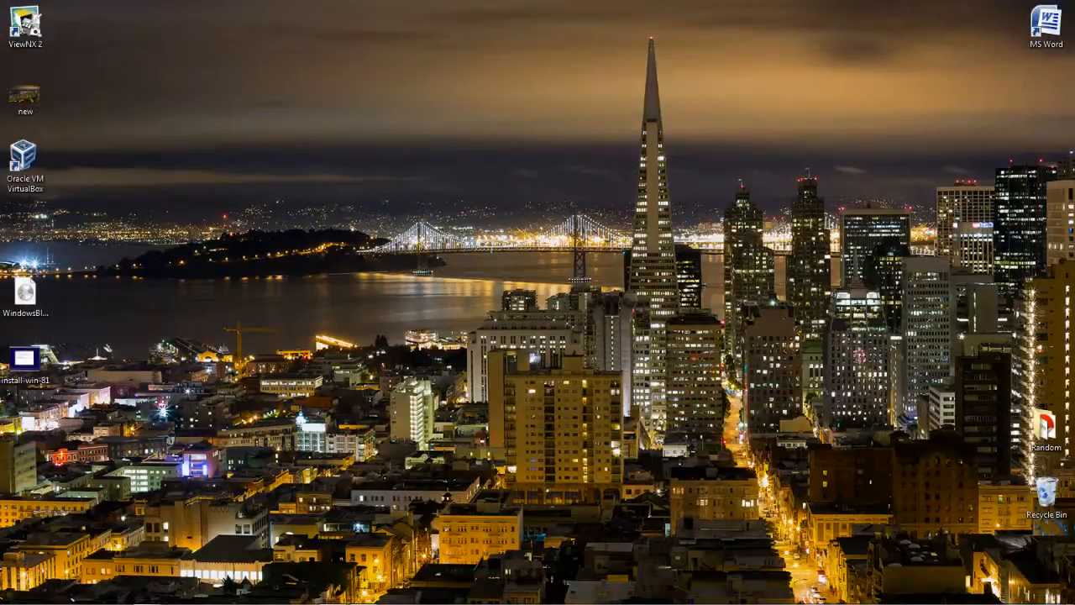
# Launch Oracle VM VirtualBox from the desktop and reposition its manager window
pyautogui.moveTo(1, 1); pyautogui.dragTo(96, 348)
pyautogui.click(109, 342)
pyautogui.click(24, 161)
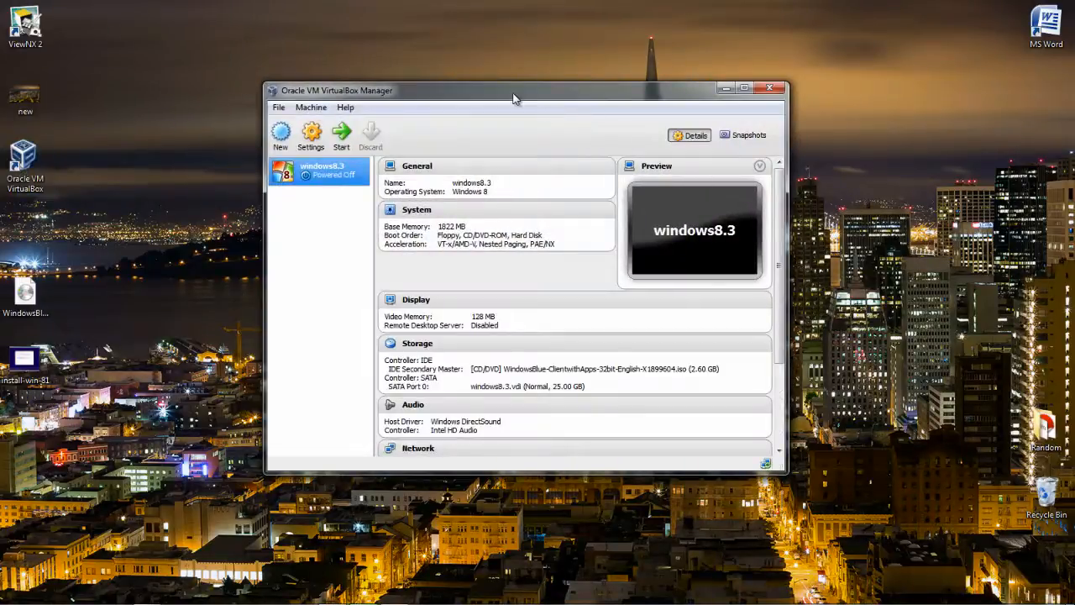
pyautogui.moveTo(511, 102); pyautogui.dragTo(492, 115)
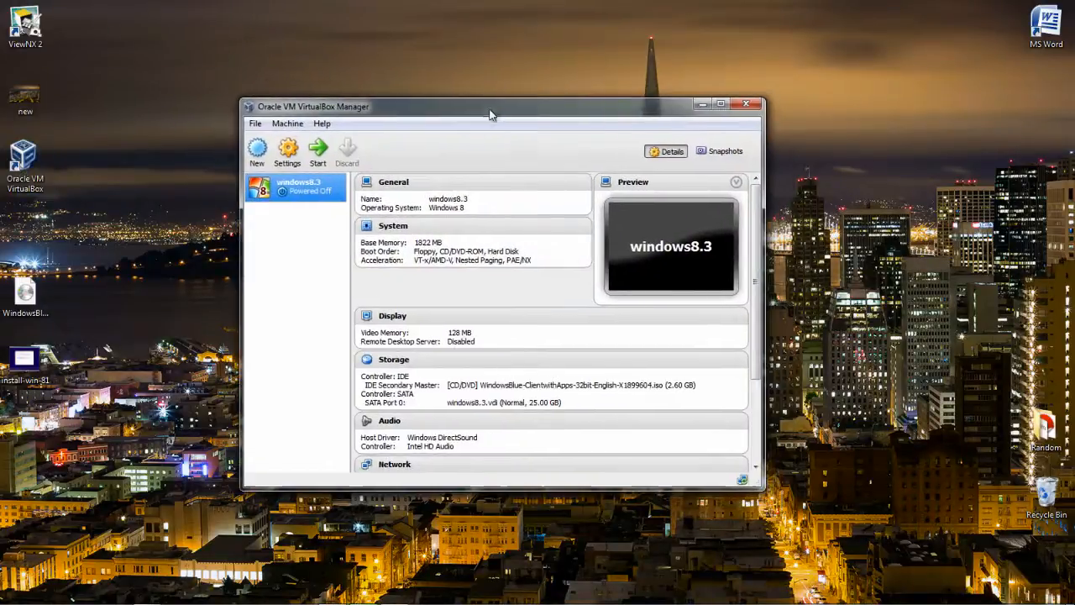
# Begin a new virtual machine named windows8.4 with type Microsoft Windows and version Windows 8
pyautogui.click(257, 152)
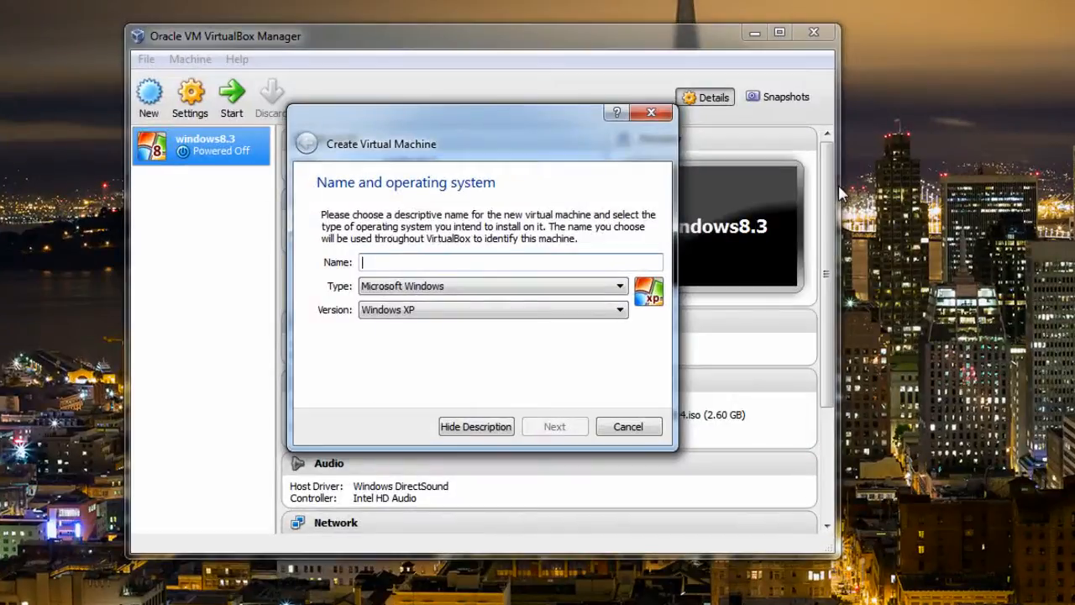
pyautogui.write('w')
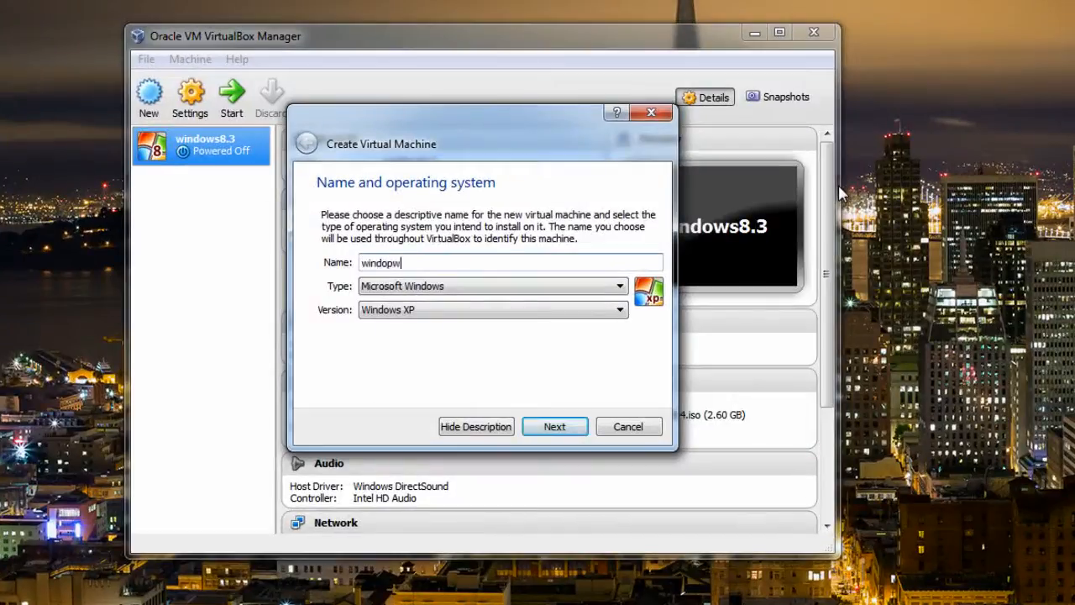
pyautogui.write('indows8.4')
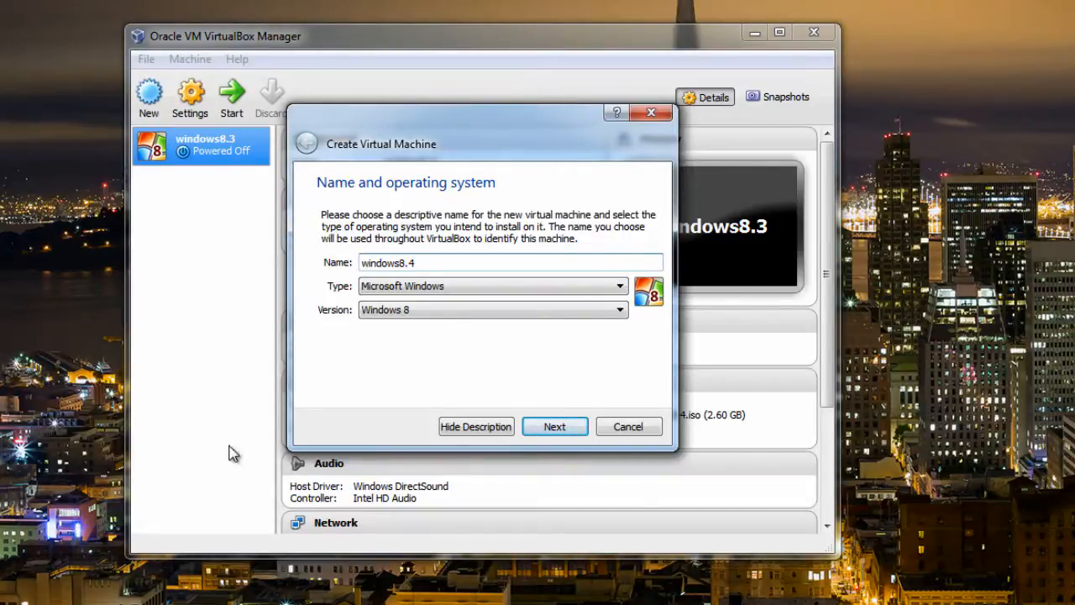
pyautogui.click(551, 429)
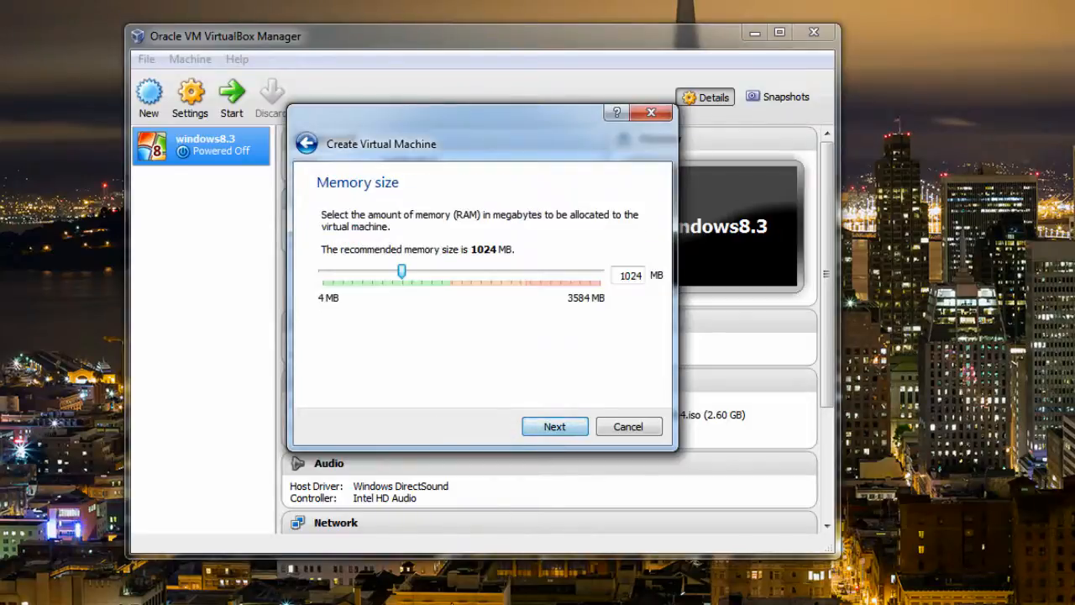
# Allocate 2048 MB of memory to the new virtual machine
pyautogui.moveTo(397, 279); pyautogui.dragTo(479, 282)
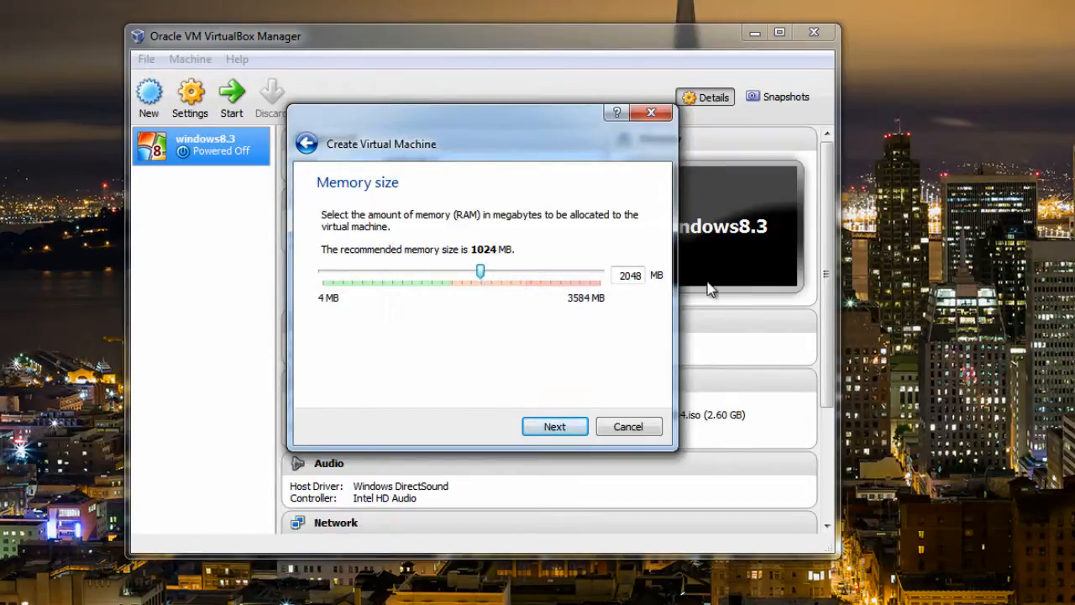
pyautogui.doubleClick(622, 276)
pyautogui.click(556, 427)
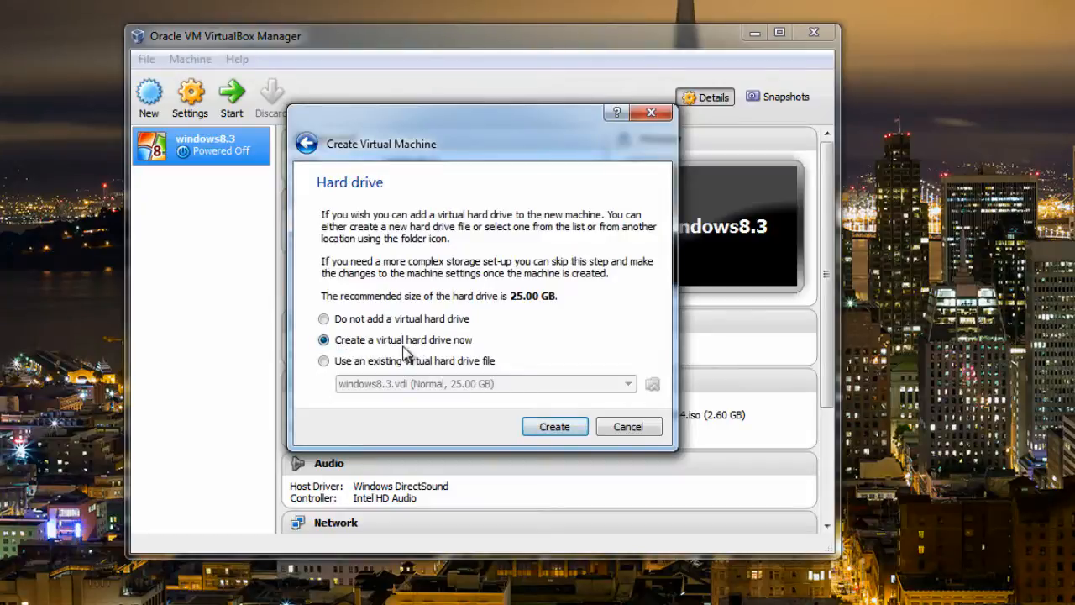
# Choose to create a new virtual hard drive of type VDI with fixed-size storage
pyautogui.click(548, 427)
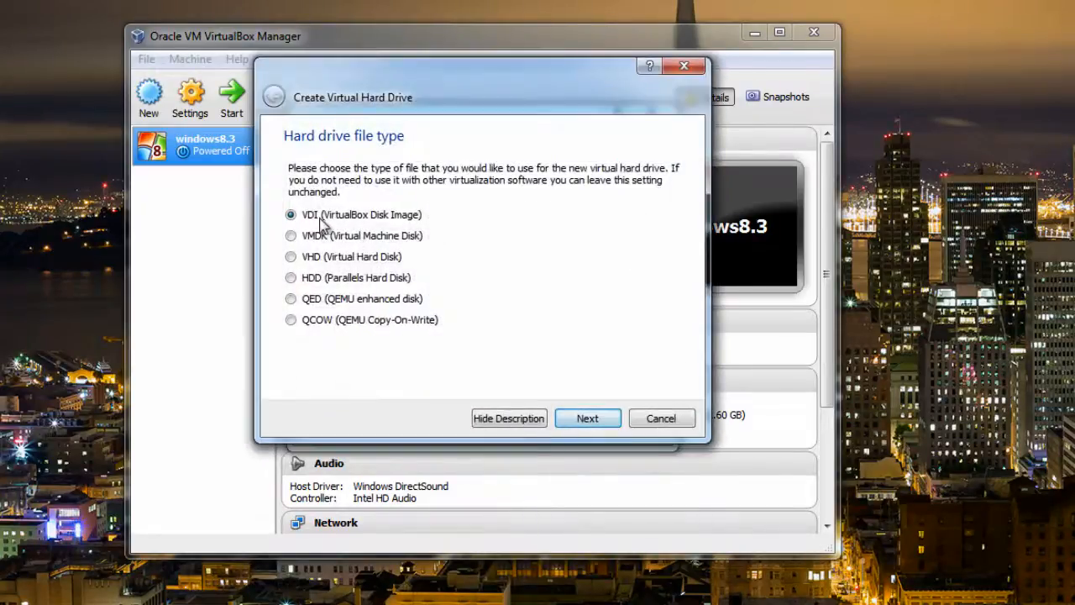
pyautogui.click(578, 422)
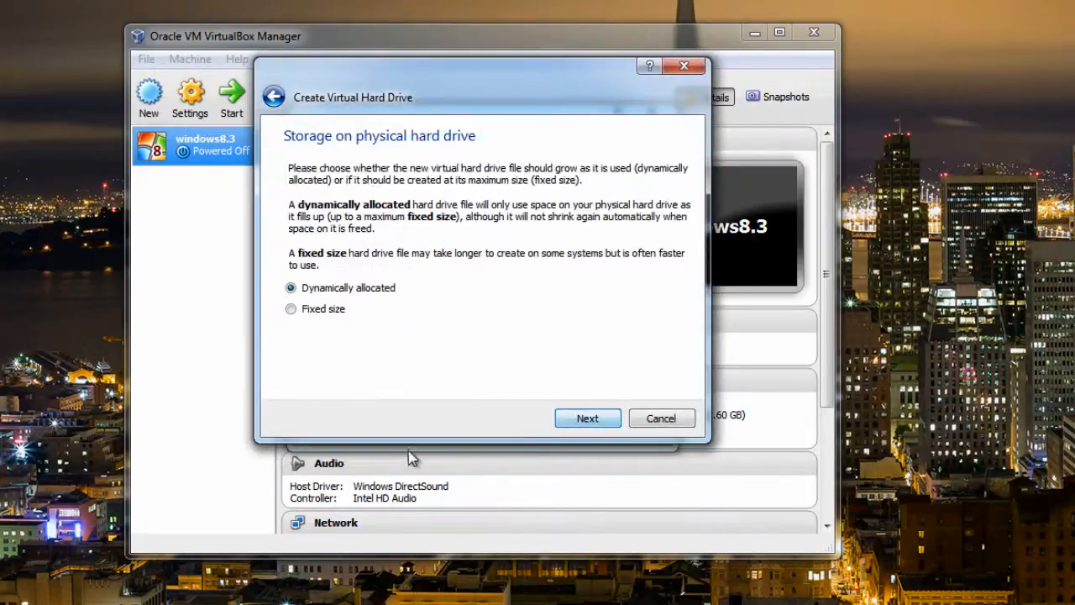
pyautogui.click(309, 309)
pyautogui.click(321, 289)
pyautogui.click(294, 309)
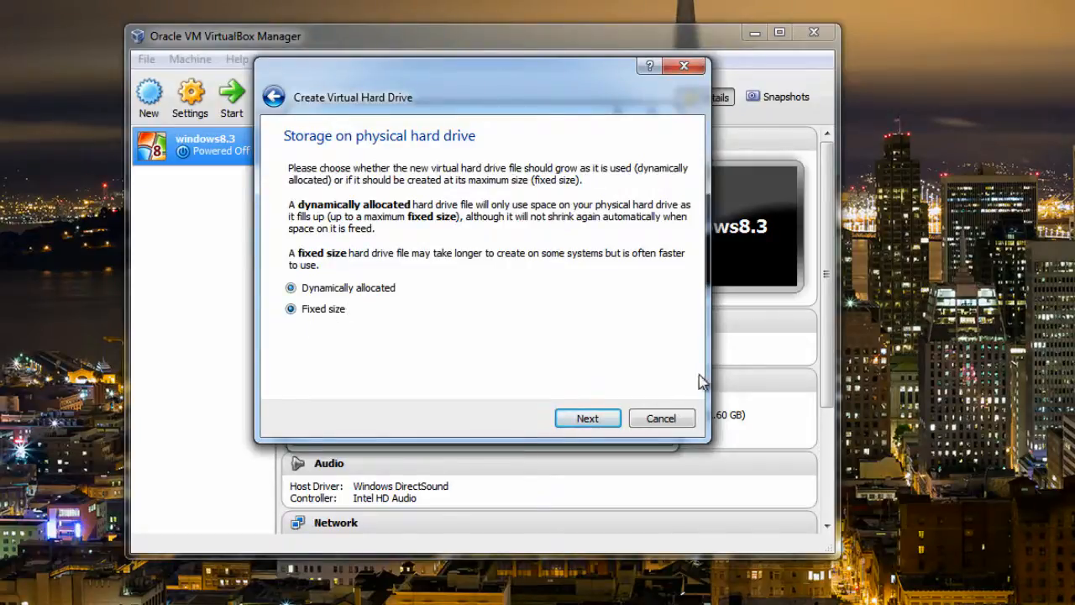
pyautogui.click(612, 420)
# Place the virtual hard drive file windows8.4 on Local Disk (E:) and start creating it at 25.00 GB
pyautogui.moveTo(663, 268); pyautogui.dragTo(728, 276)
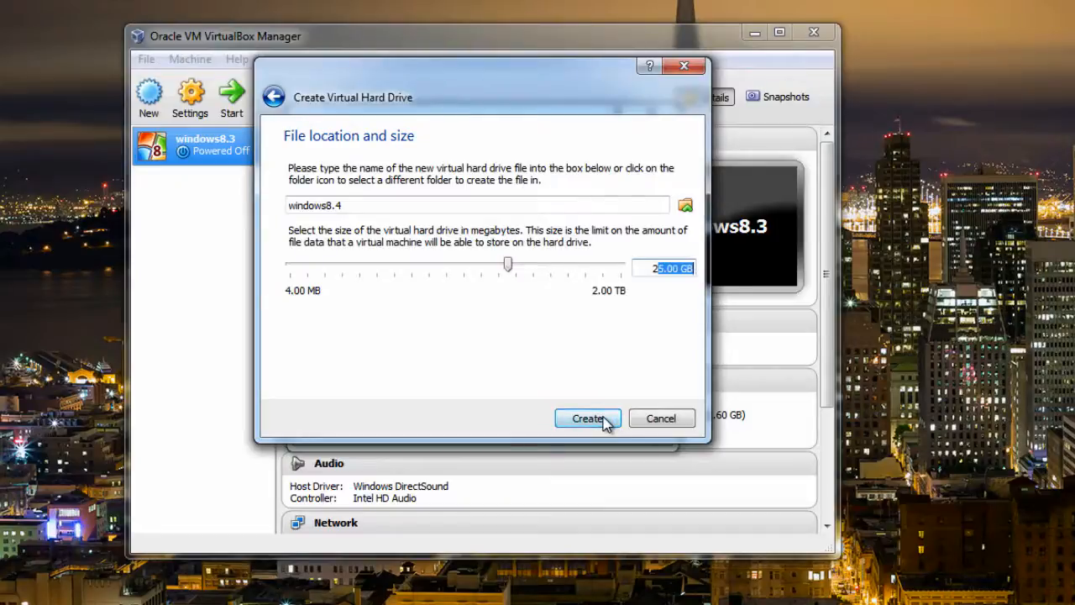
pyautogui.click(685, 205)
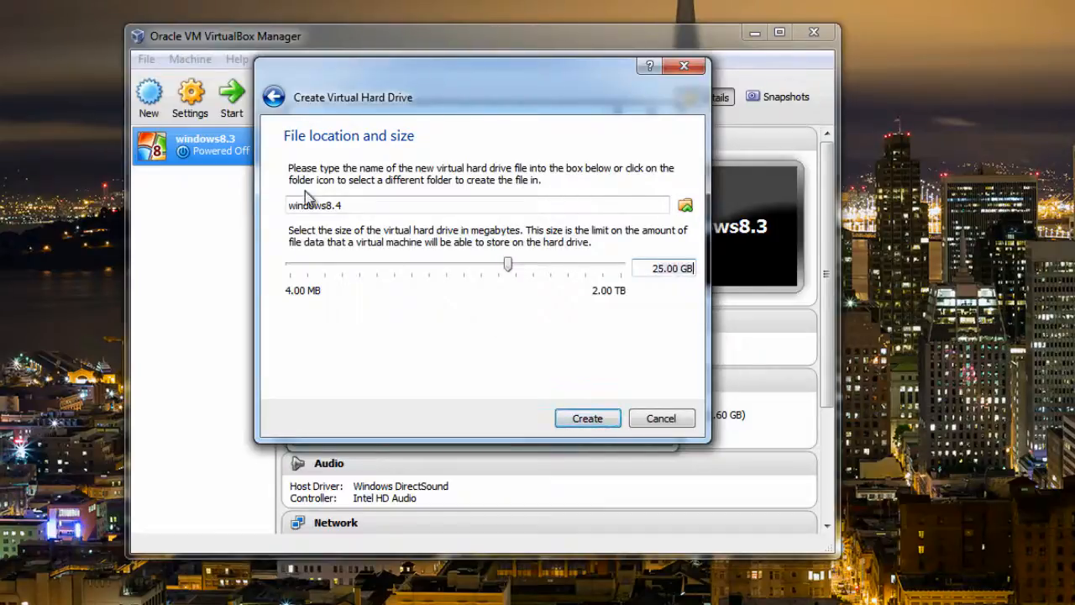
pyautogui.moveTo(403, 223); pyautogui.dragTo(398, 288)
pyautogui.click(351, 365)
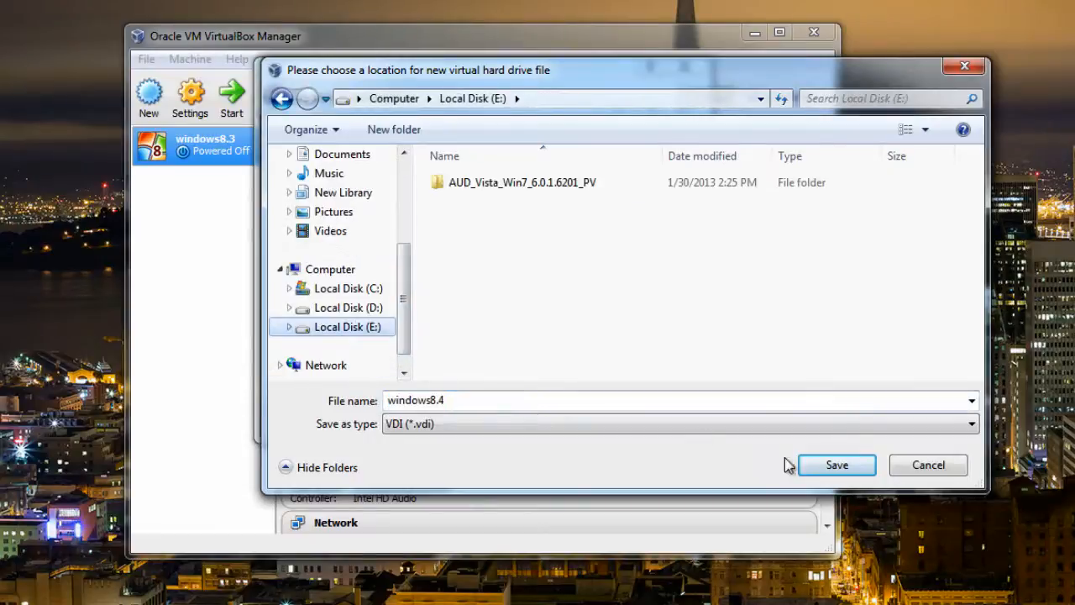
pyautogui.click(829, 475)
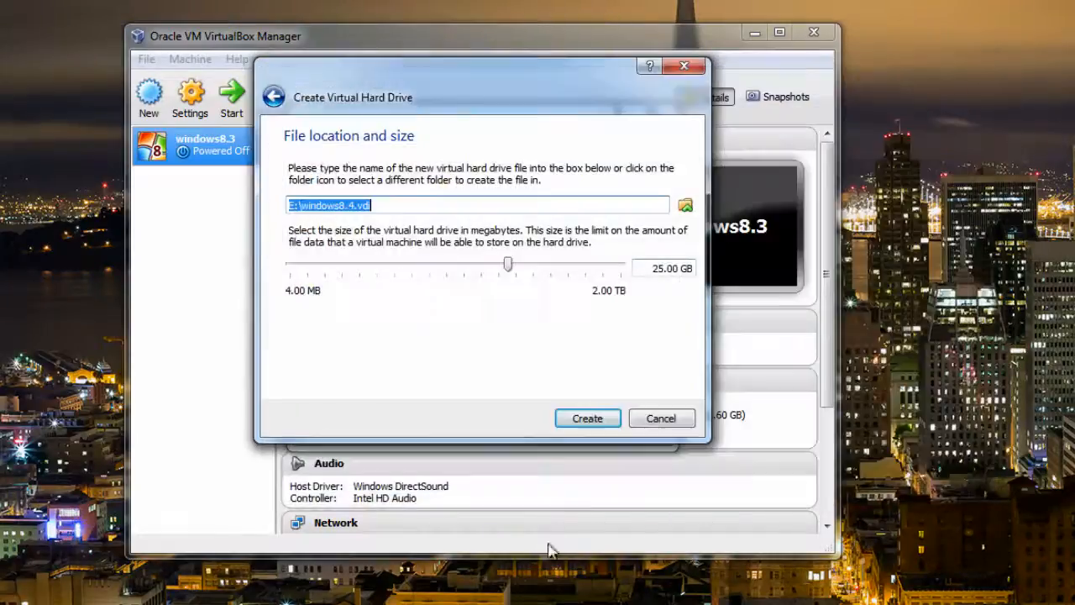
pyautogui.click(601, 422)
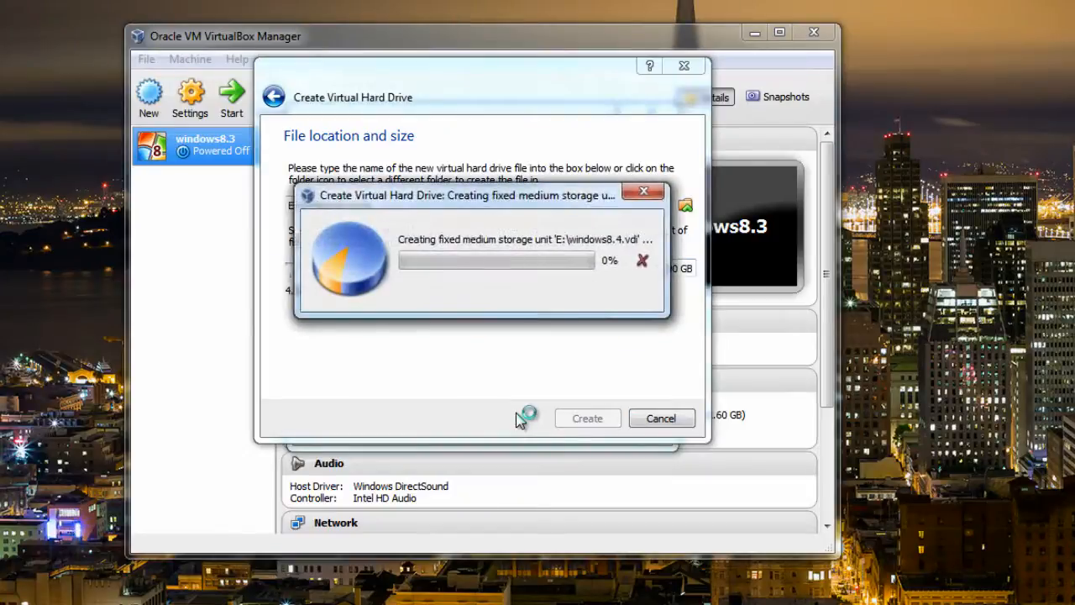
# Cancel the virtual hard drive creation and abandon the new virtual machine setup
pyautogui.click(644, 193)
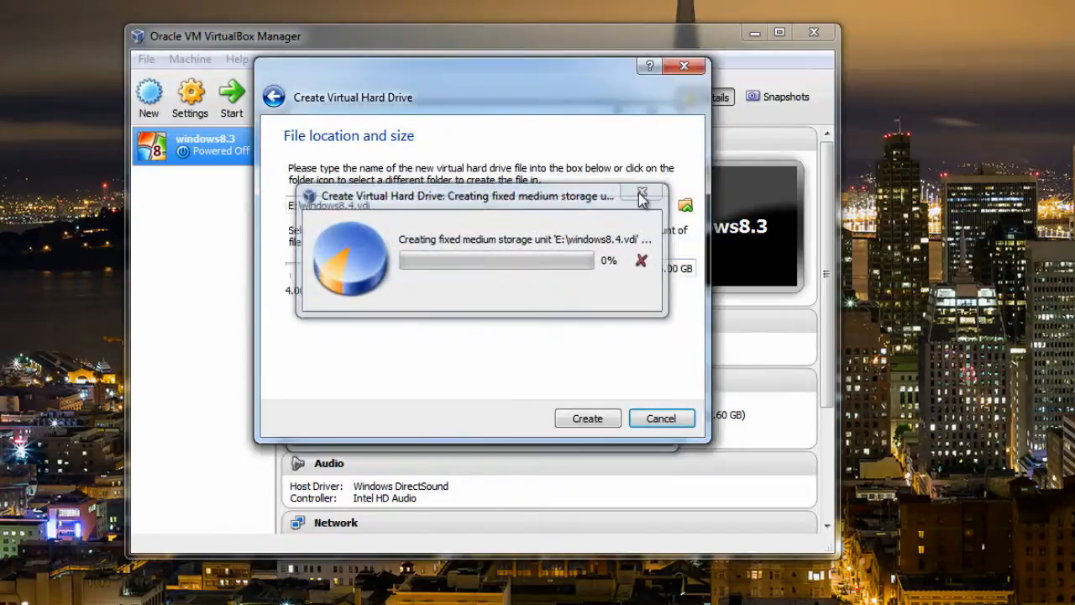
pyautogui.click(684, 68)
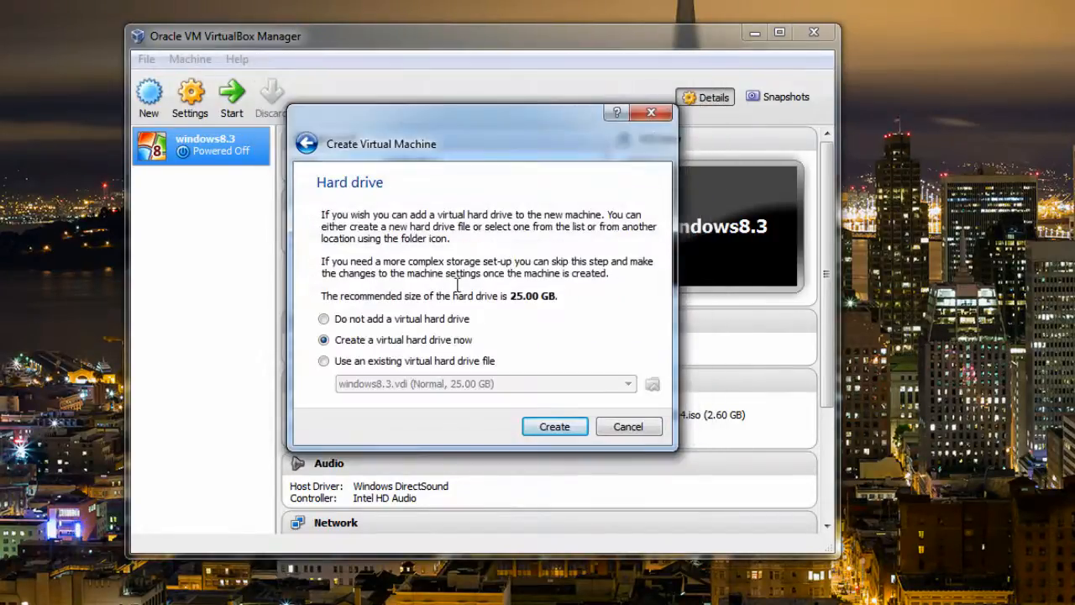
pyautogui.click(652, 107)
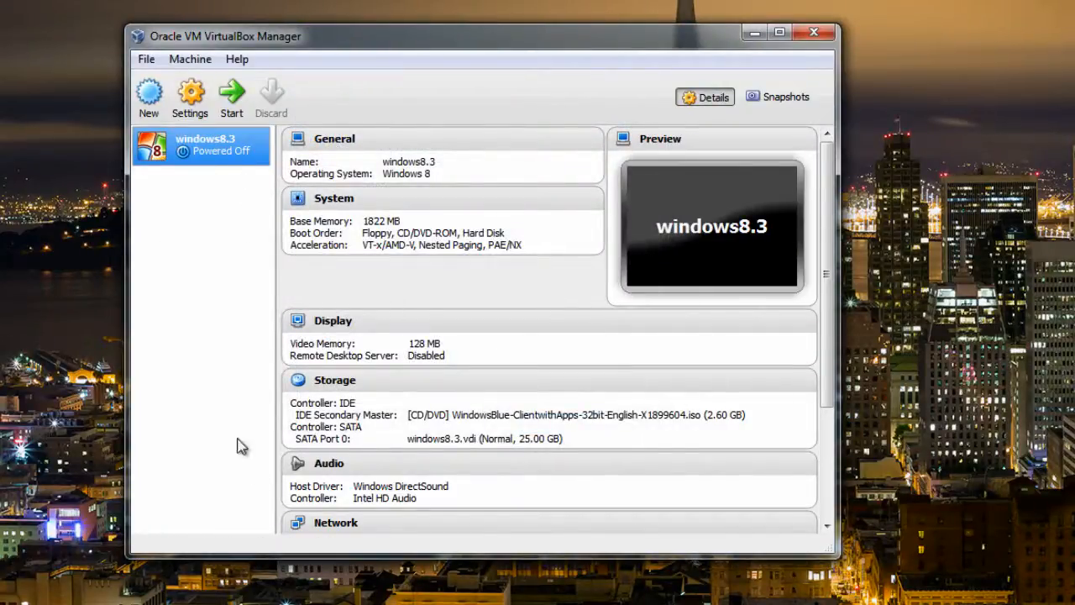
# Review the system settings of the windows8.3 virtual machine and set its video memory to 128 MB
pyautogui.click(188, 94)
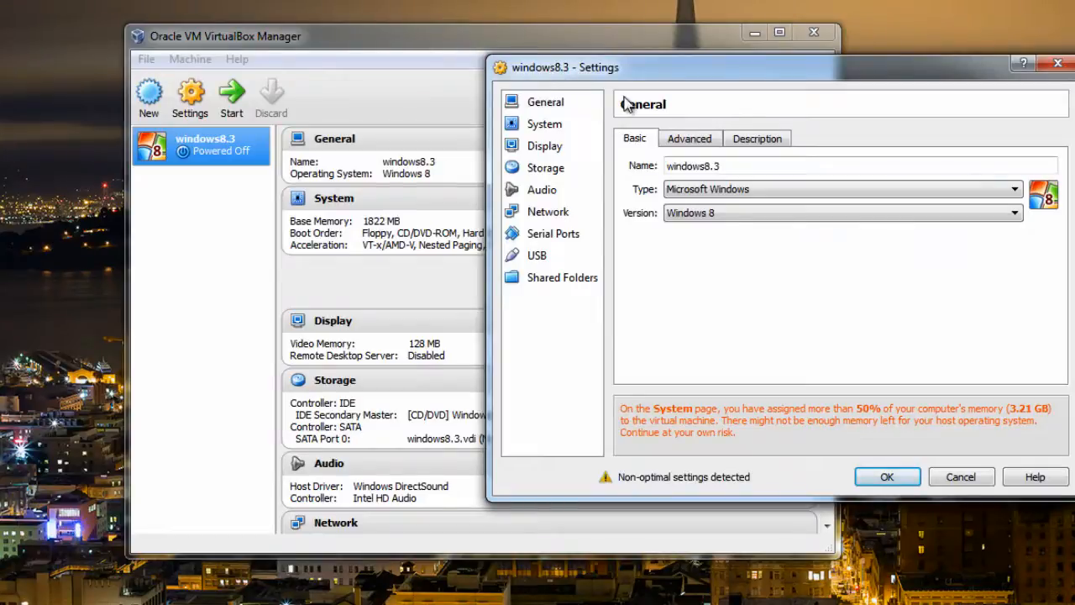
pyautogui.moveTo(627, 71); pyautogui.dragTo(519, 80)
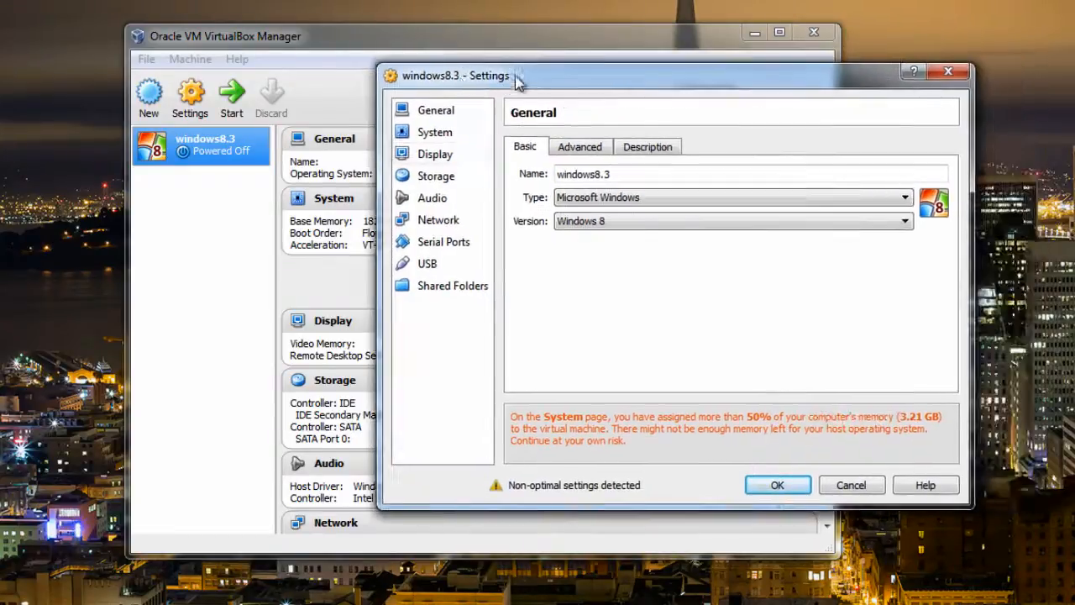
pyautogui.click(443, 135)
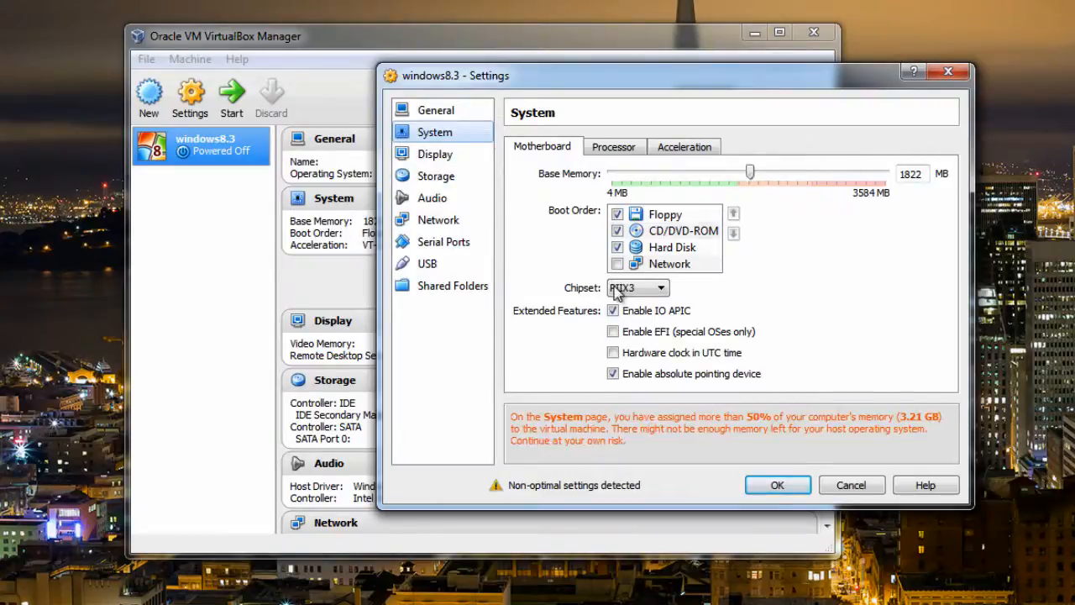
pyautogui.click(447, 156)
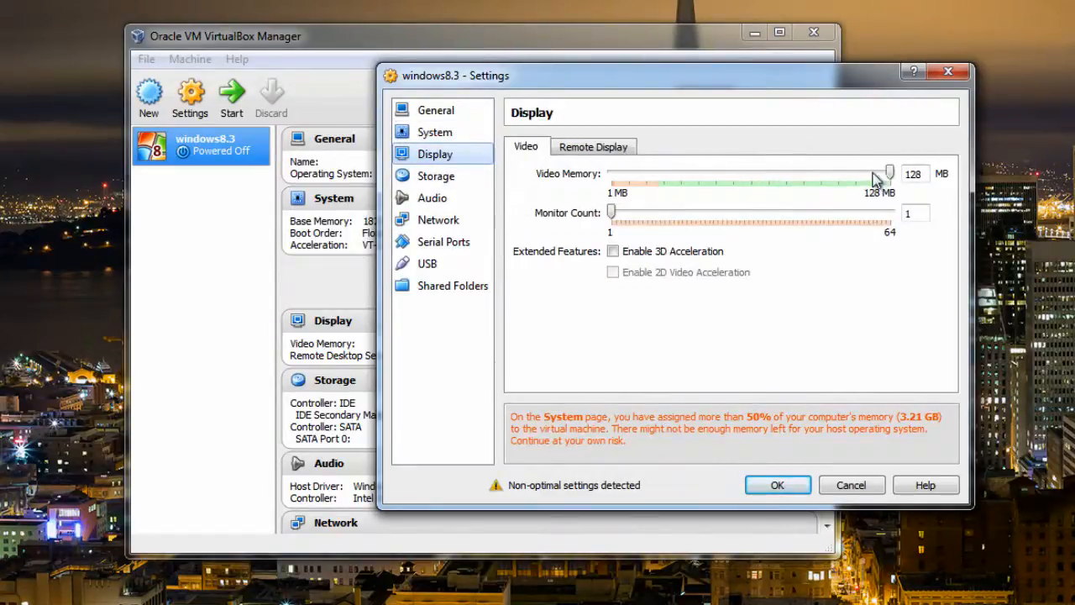
pyautogui.moveTo(888, 174); pyautogui.dragTo(897, 199)
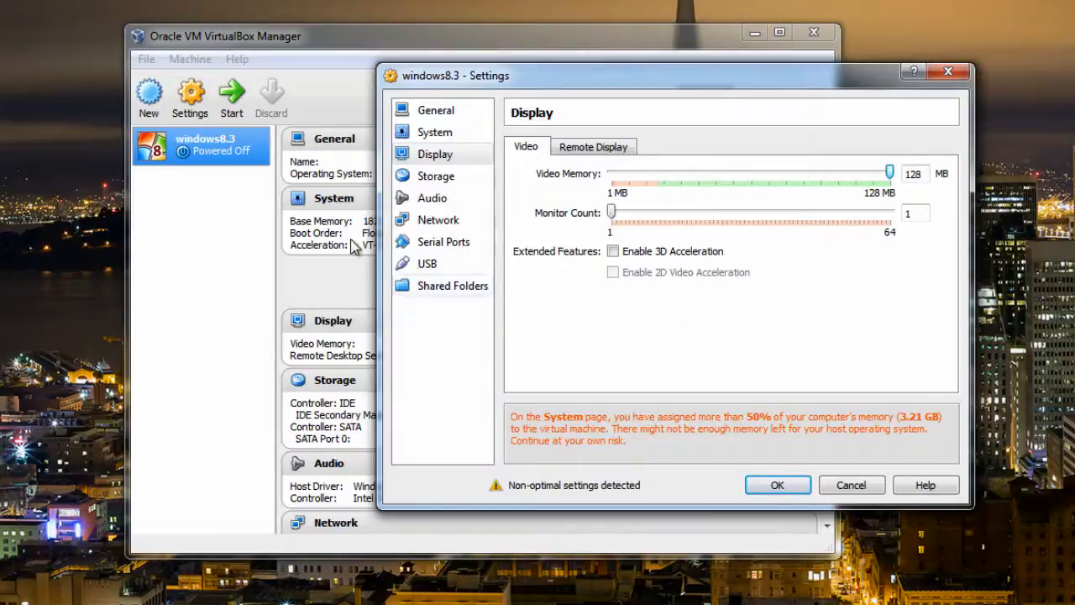
# Examine the IDE and SATA controllers and the attached disc image in the virtual machine's storage settings
pyautogui.click(431, 175)
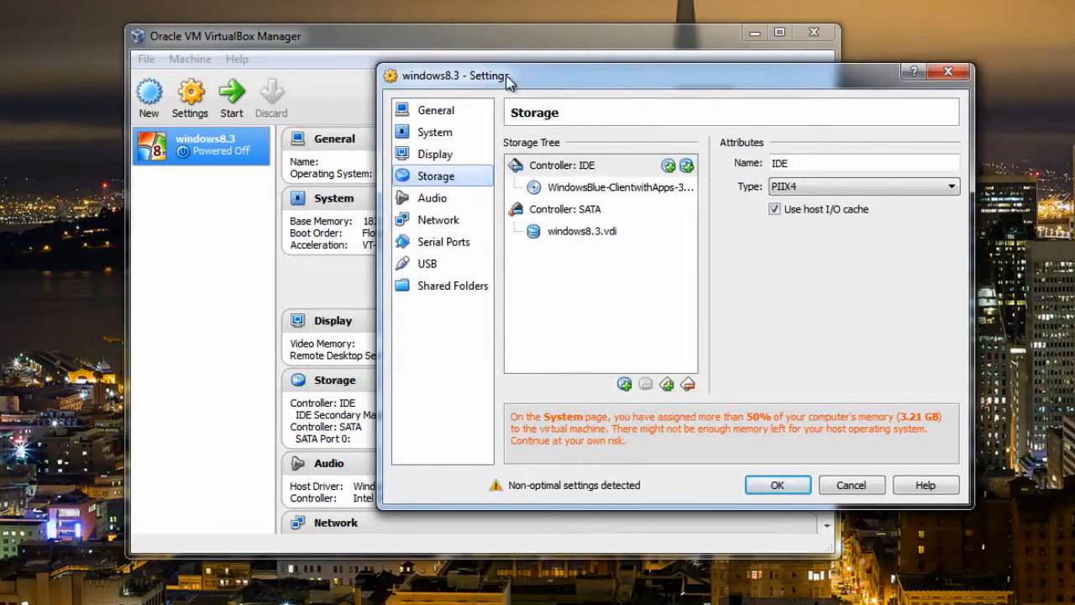
pyautogui.moveTo(508, 82); pyautogui.dragTo(291, 55)
pyautogui.click(348, 161)
pyautogui.click(338, 148)
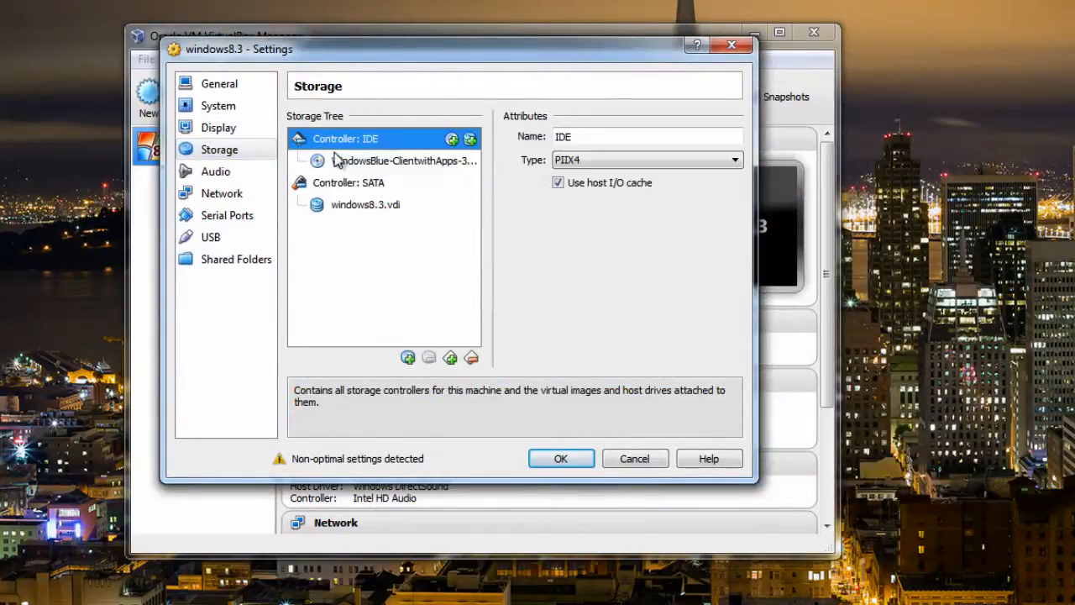
pyautogui.click(367, 183)
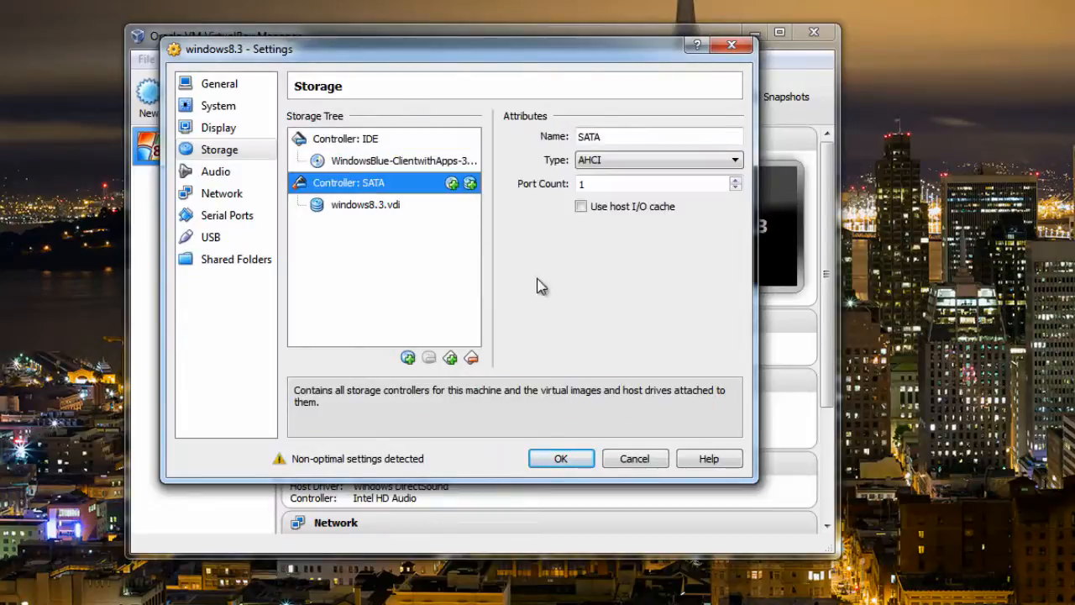
pyautogui.click(369, 141)
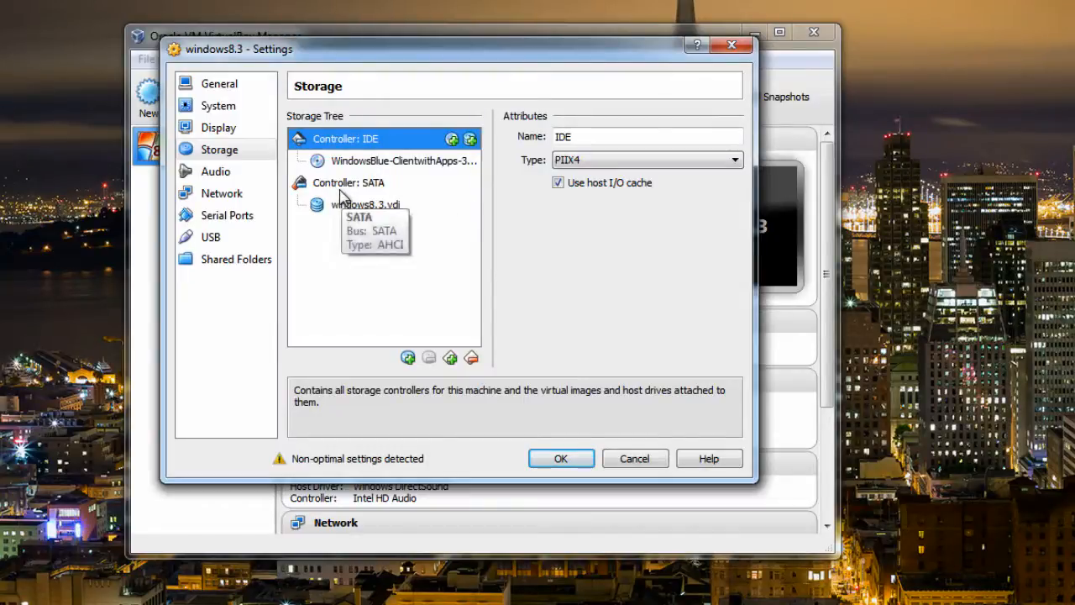
pyautogui.click(344, 162)
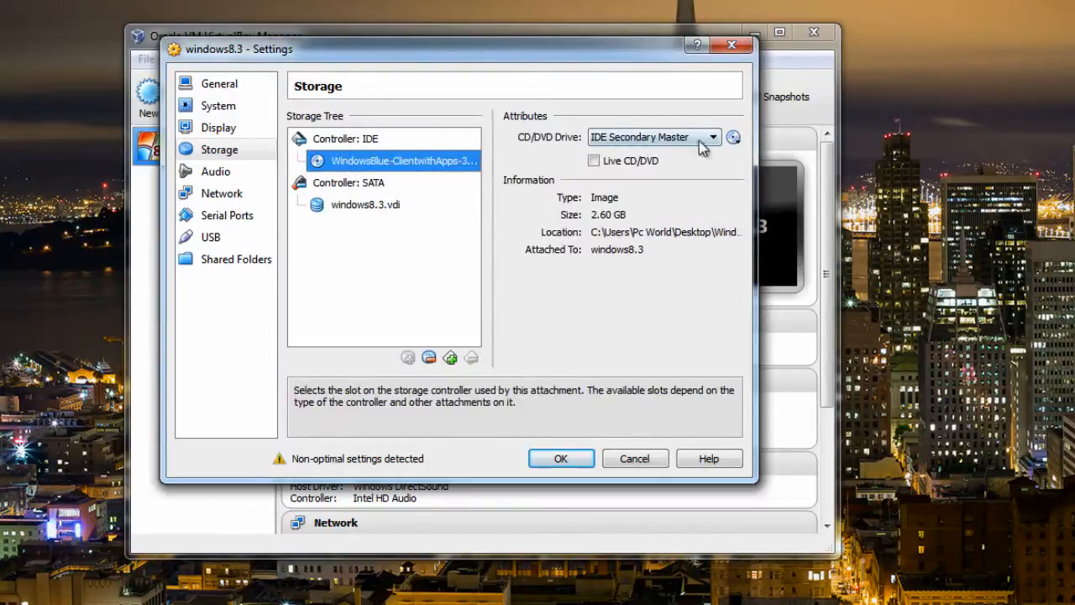
pyautogui.click(369, 139)
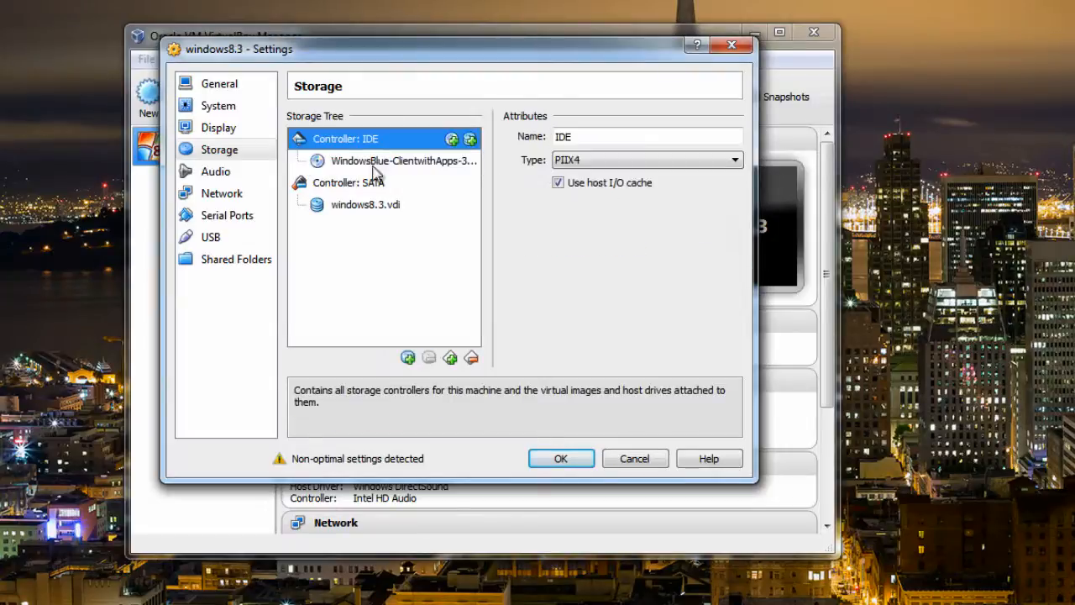
# Choose the WindowsBlue-ClientwithApps-32bit-English-X1899604 image from the Desktop for the virtual CD/DVD drive, and cancel the settings
pyautogui.click(367, 164)
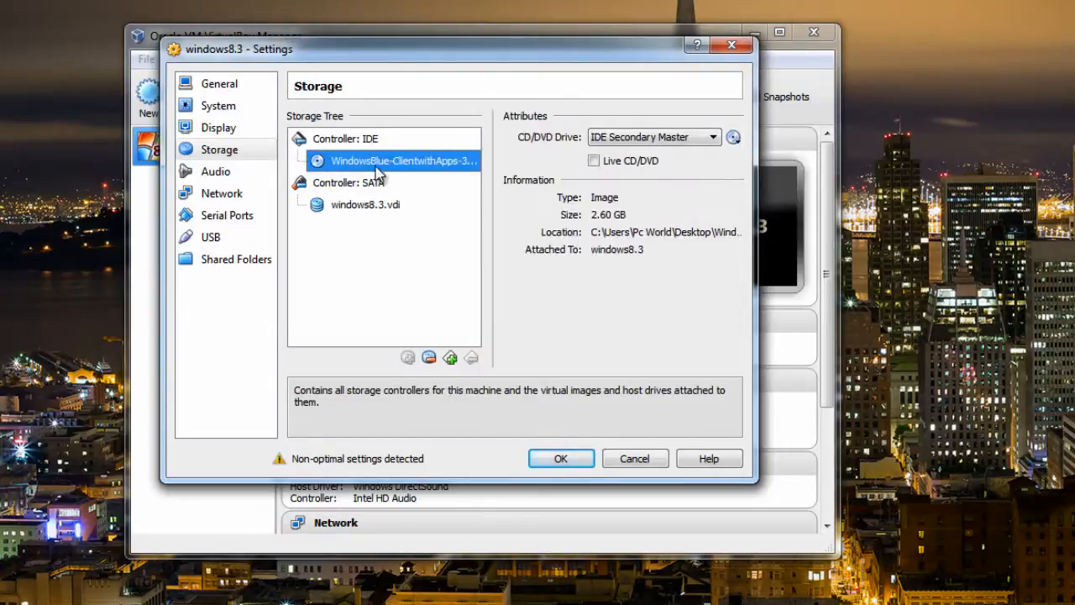
pyautogui.click(733, 137)
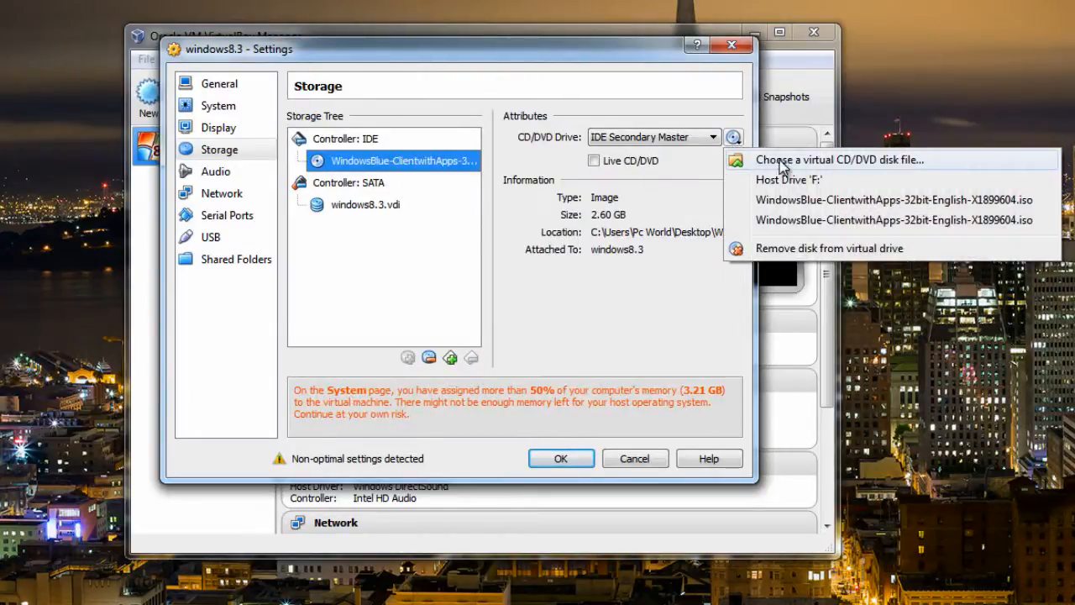
pyautogui.click(885, 162)
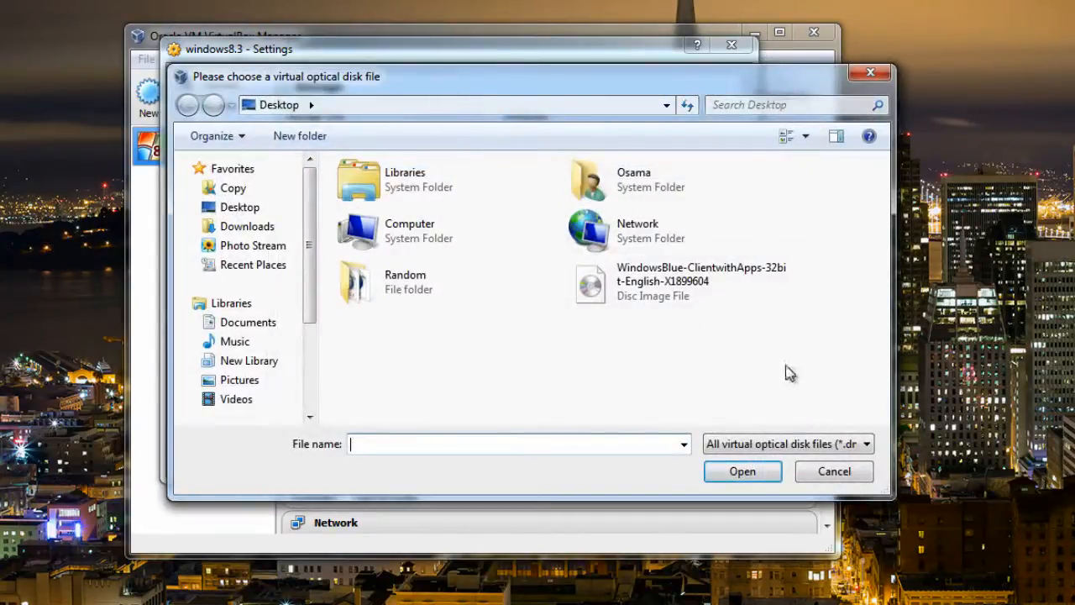
pyautogui.click(664, 284)
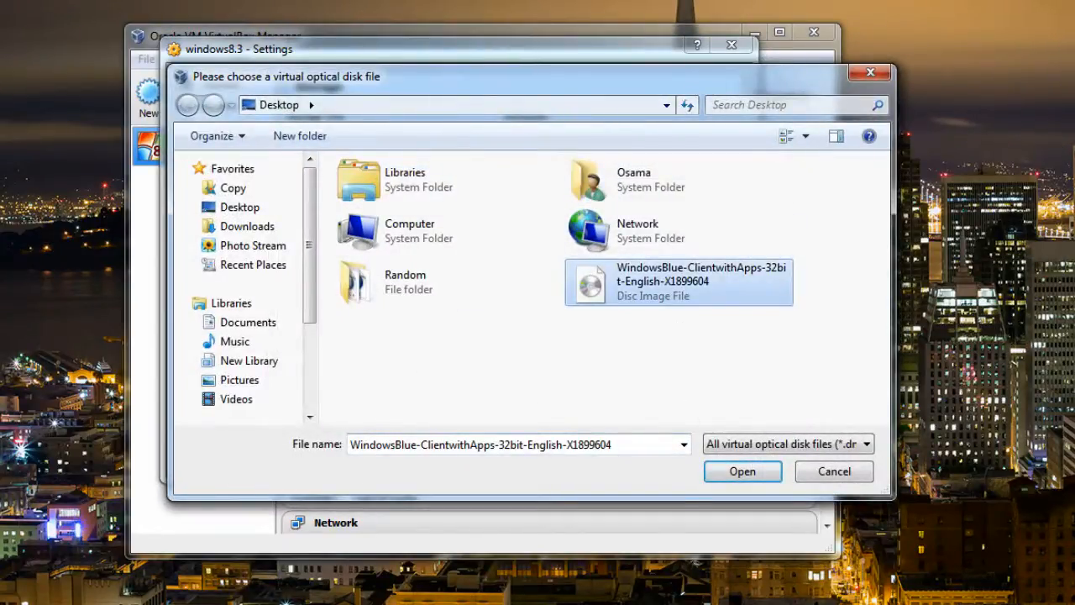
pyautogui.click(743, 473)
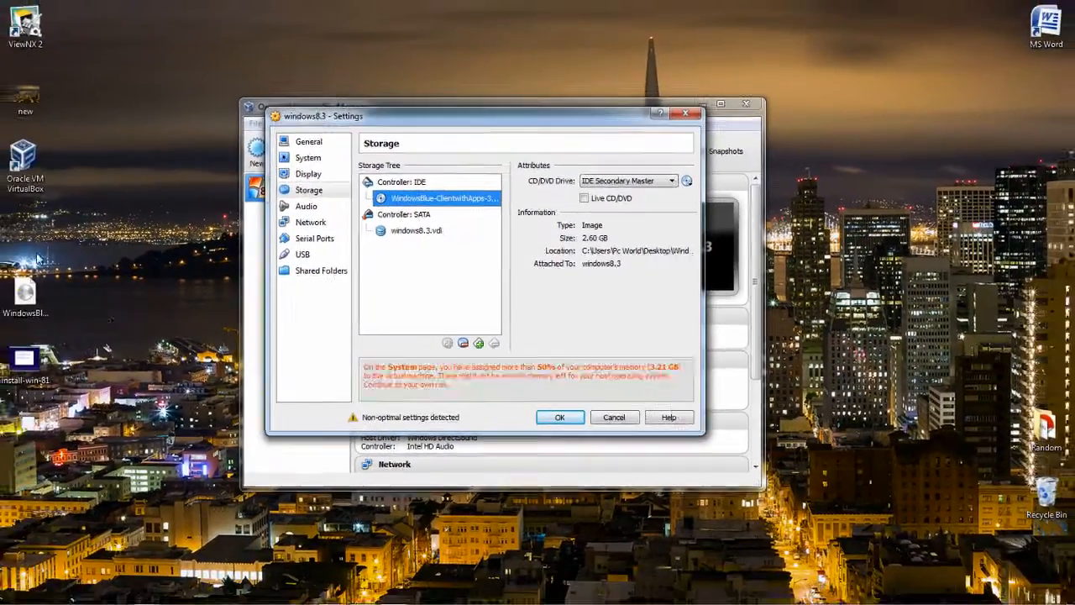
pyautogui.moveTo(105, 316); pyautogui.dragTo(12, 287)
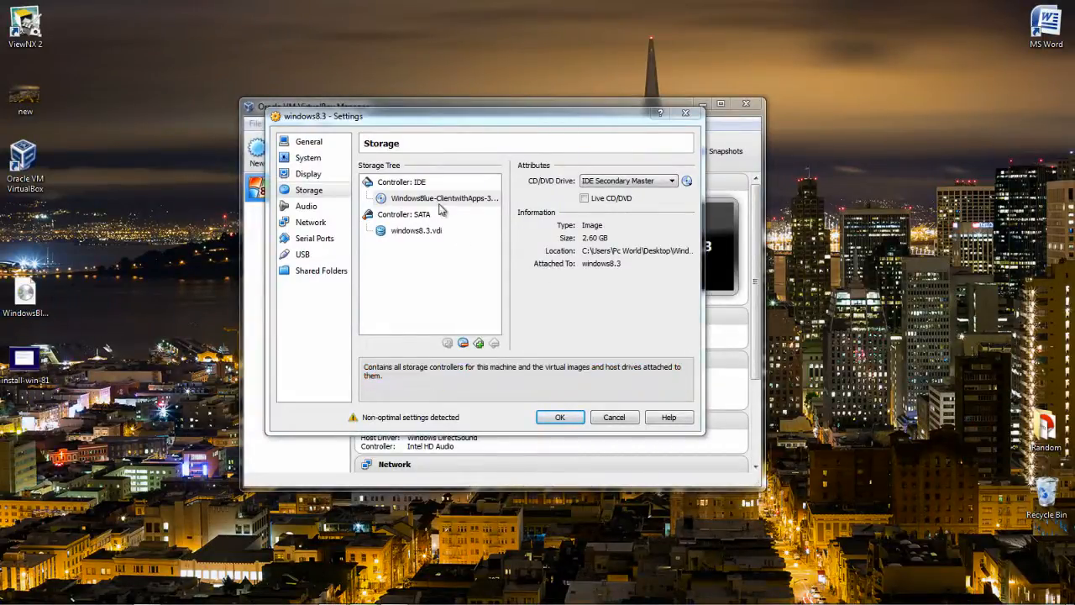
pyautogui.click(614, 416)
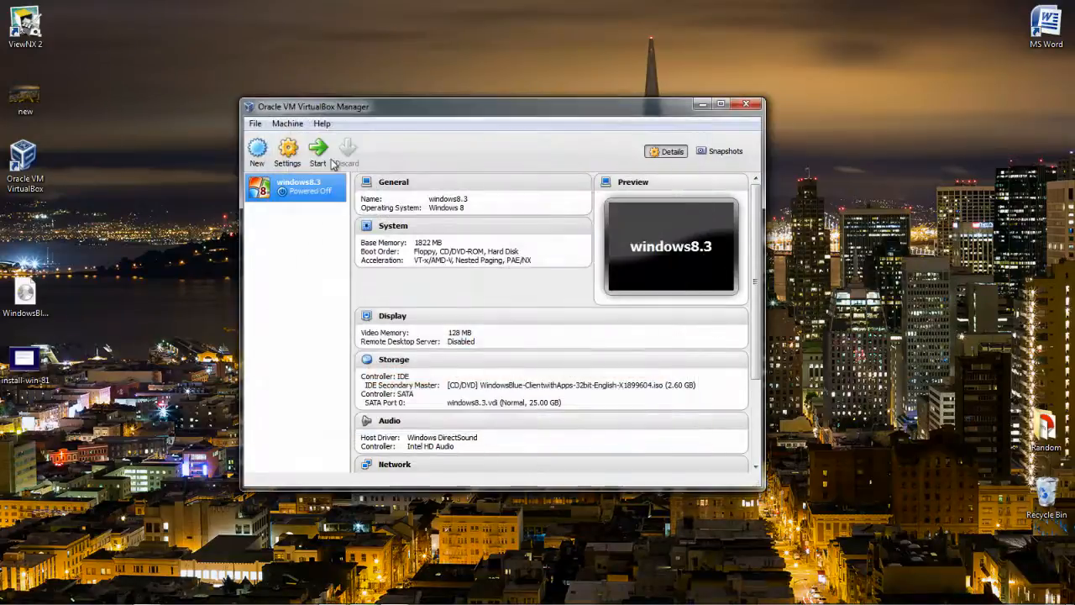
# Start the windows8.3 virtual machine and power it off again
pyautogui.click(317, 152)
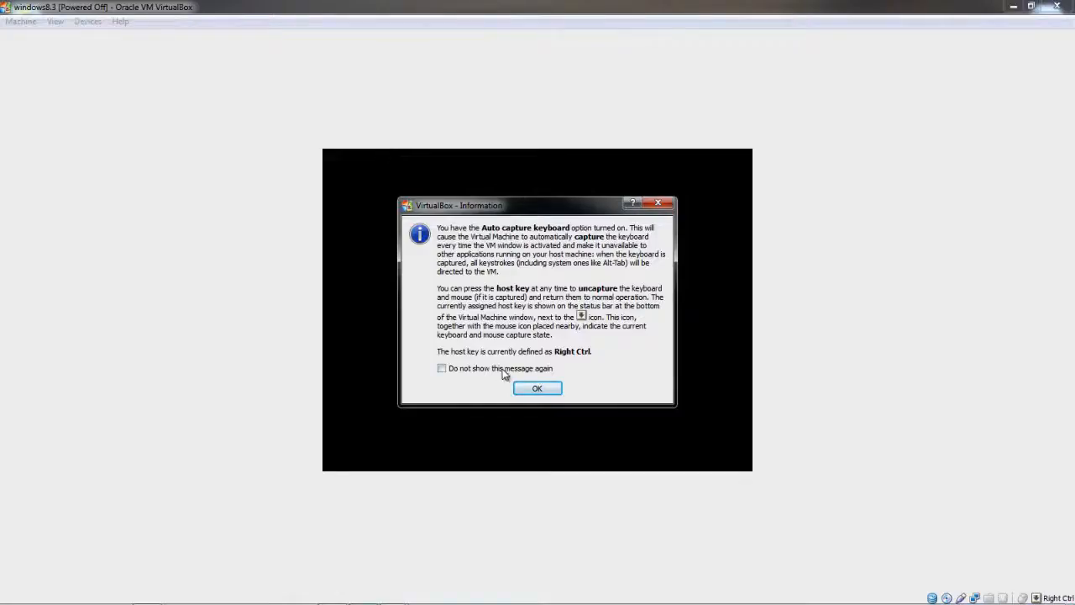
pyautogui.click(537, 388)
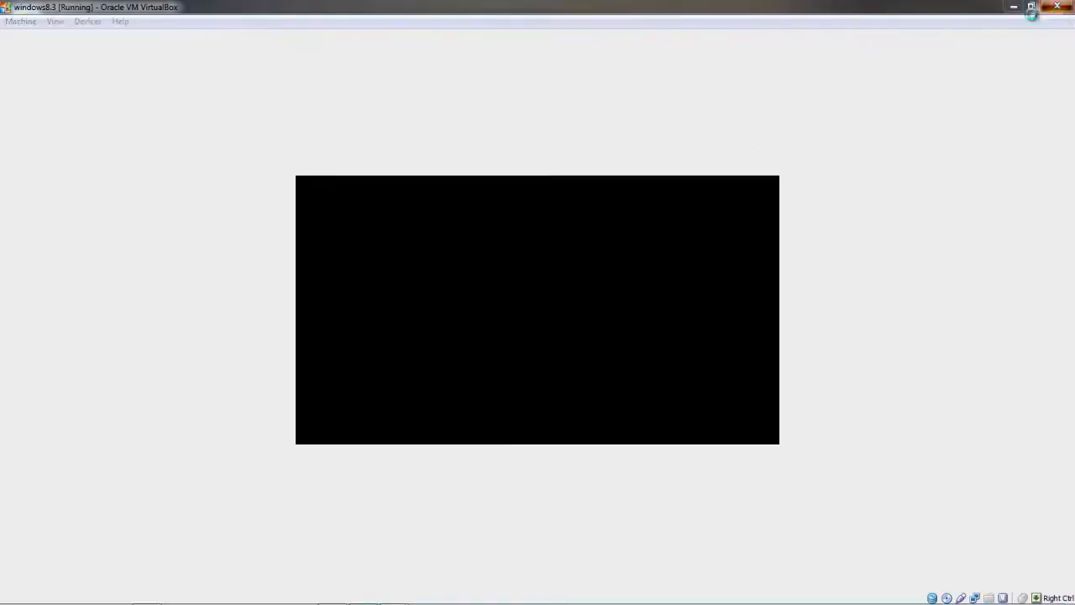
pyautogui.click(1057, 7)
pyautogui.click(481, 347)
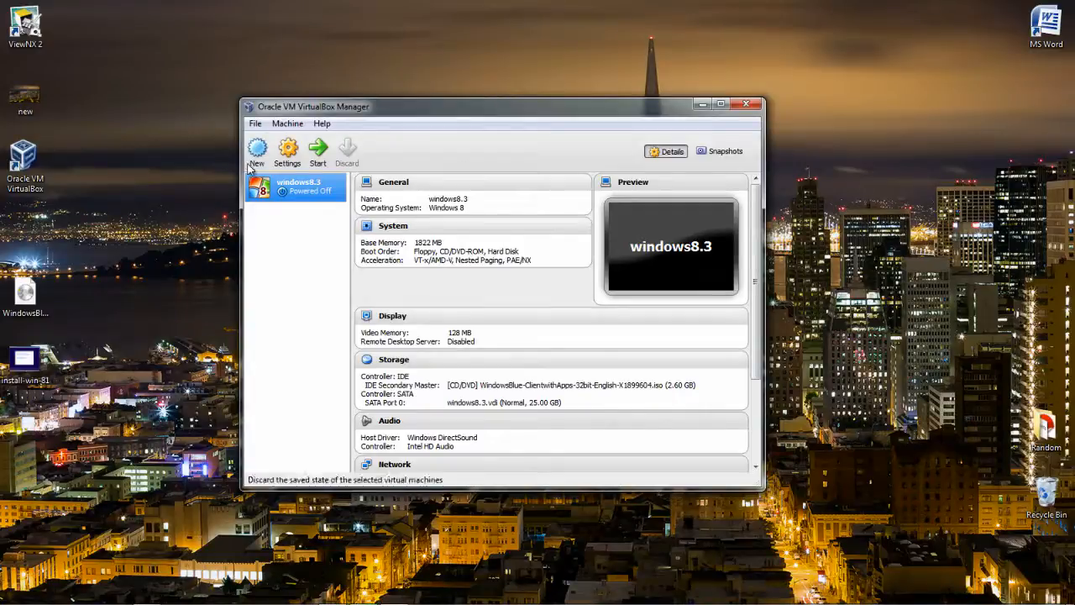
# View the install-win-81 picture of the Windows Setup installation types and close it
pyautogui.click(44, 366)
pyautogui.doubleClick(44, 365)
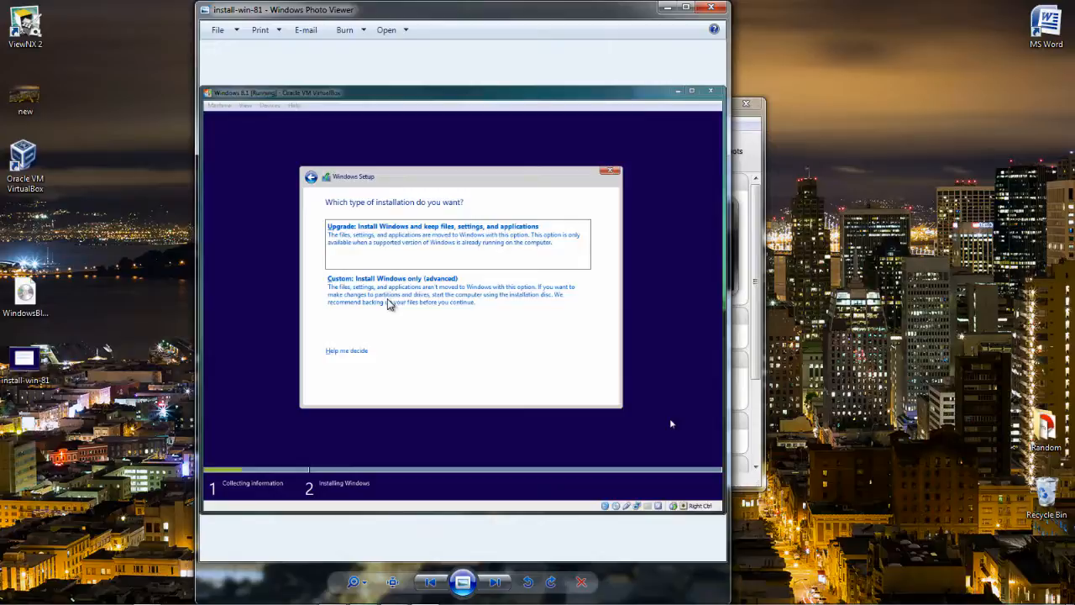
pyautogui.click(710, 7)
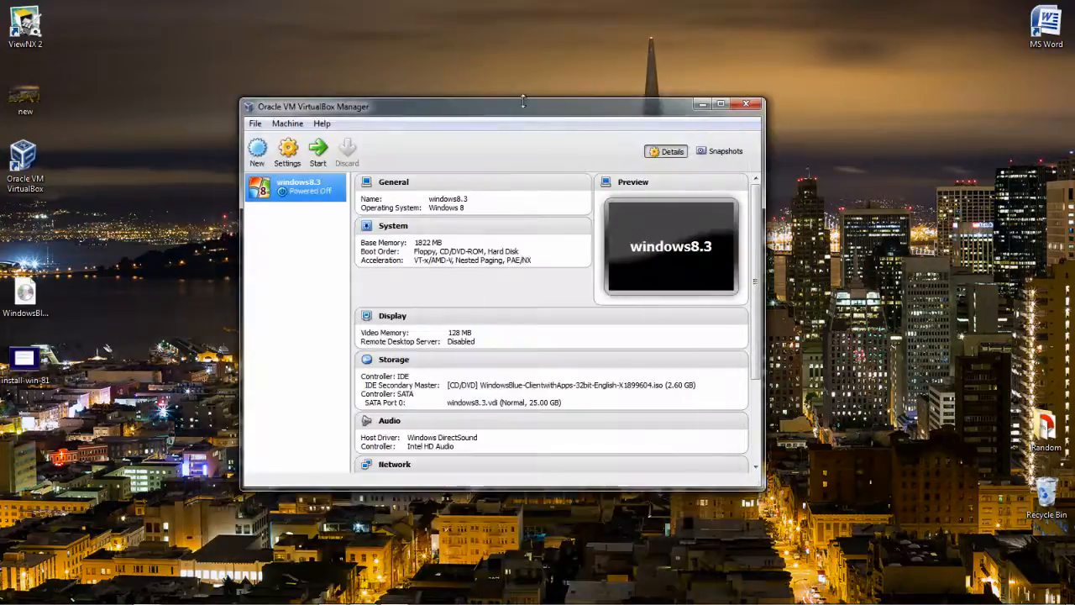
# Start the windows8.3 virtual machine, dismiss its information messages during boot, and maximize its window
pyautogui.moveTo(522, 109); pyautogui.dragTo(522, 58)
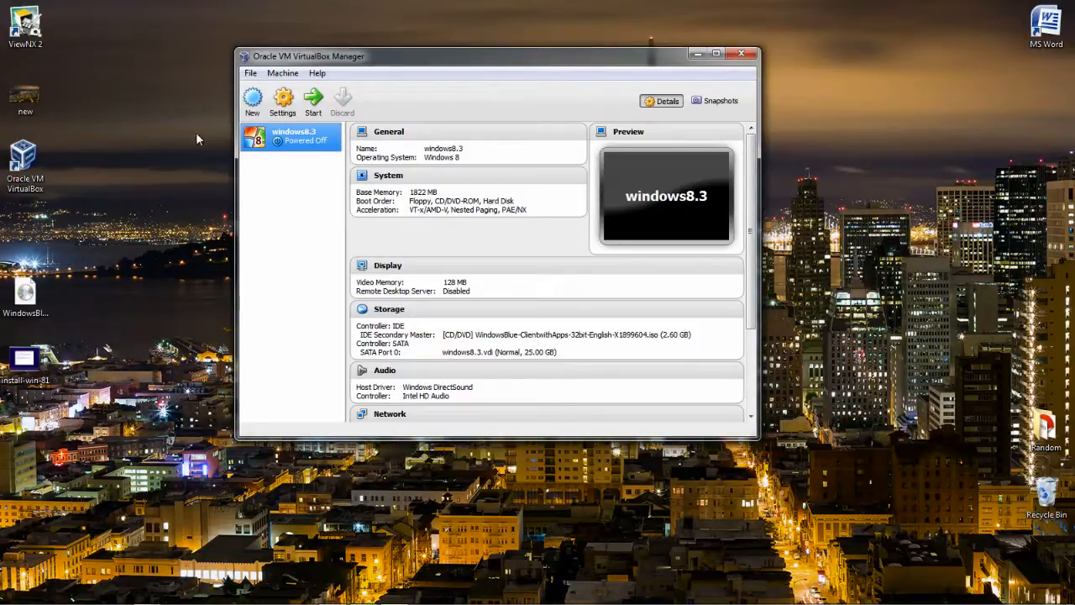
pyautogui.click(325, 111)
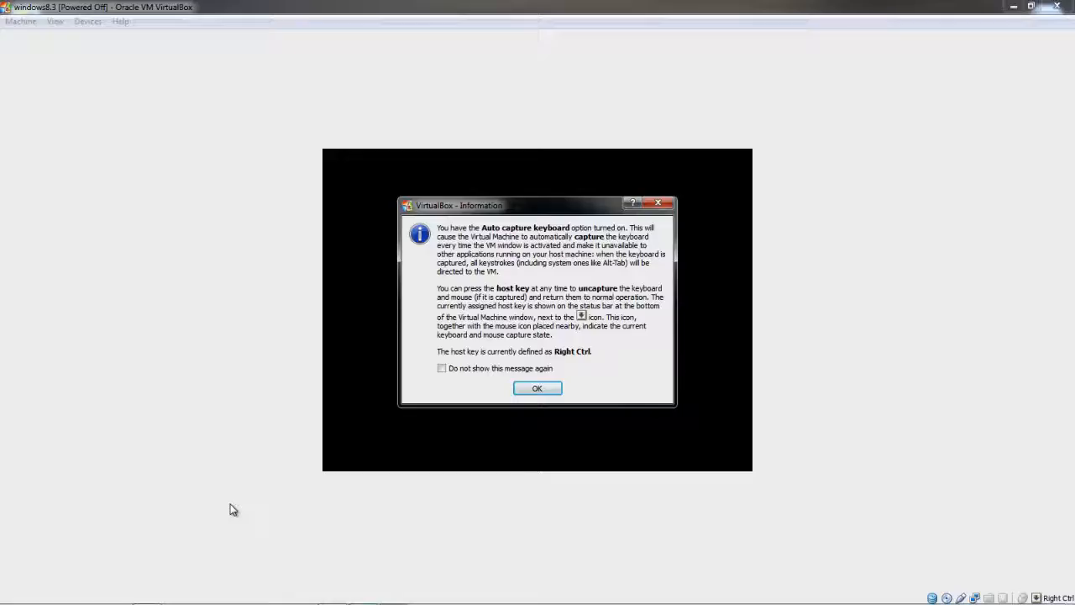
pyautogui.click(546, 390)
pyautogui.moveTo(509, 7); pyautogui.dragTo(525, 37)
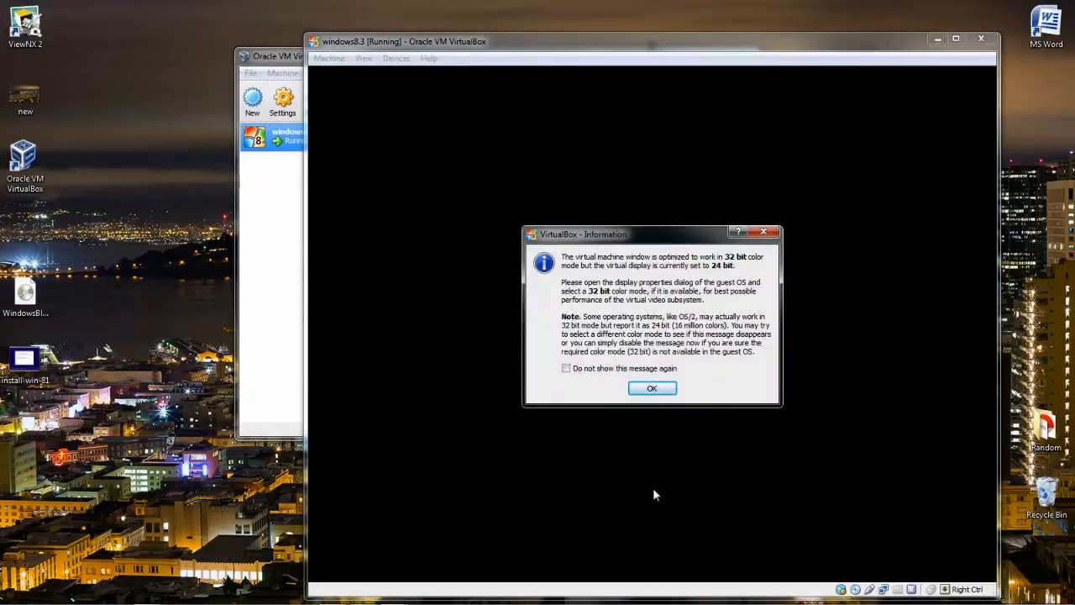
pyautogui.click(652, 389)
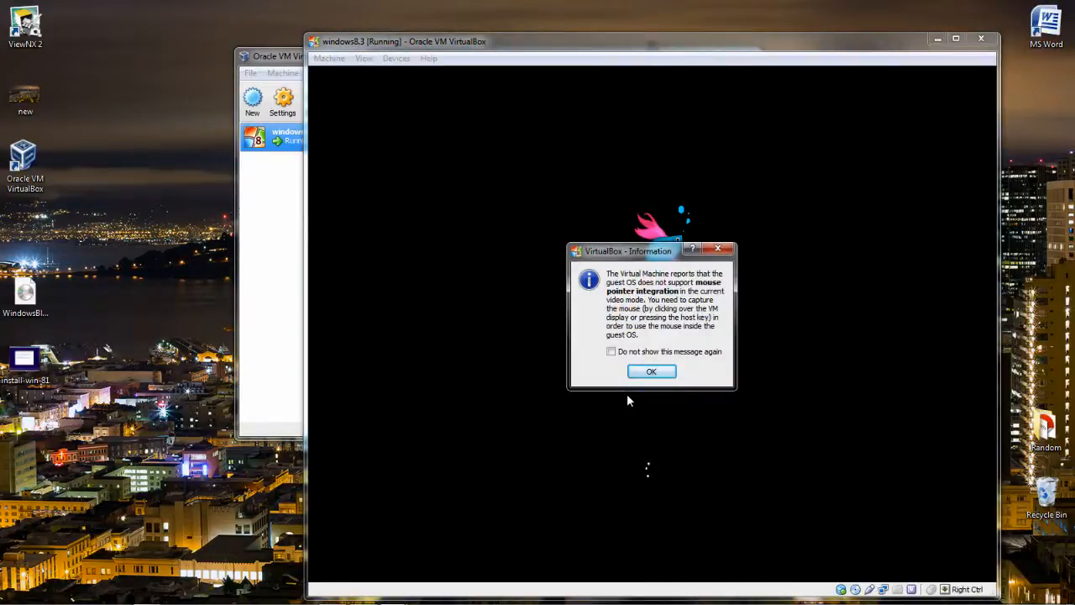
pyautogui.click(663, 375)
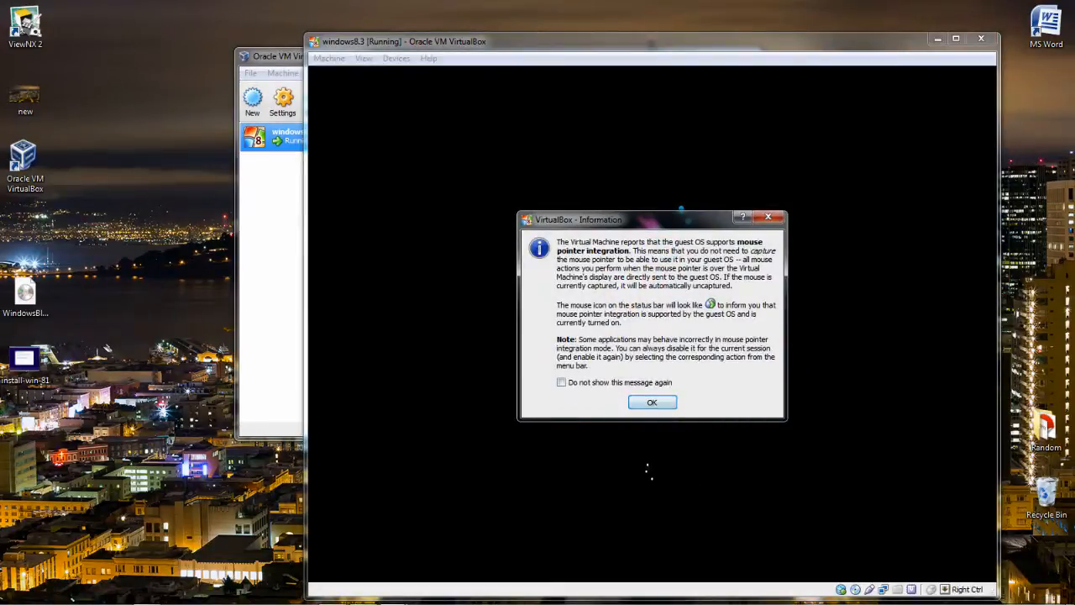
pyautogui.click(659, 398)
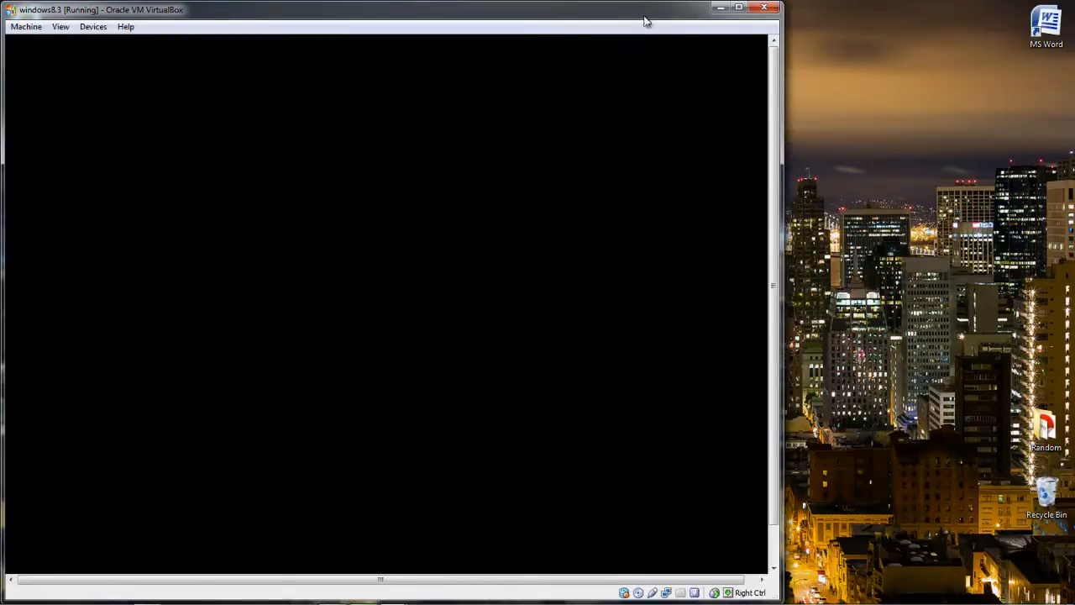
pyautogui.moveTo(645, 20); pyautogui.dragTo(750, 5)
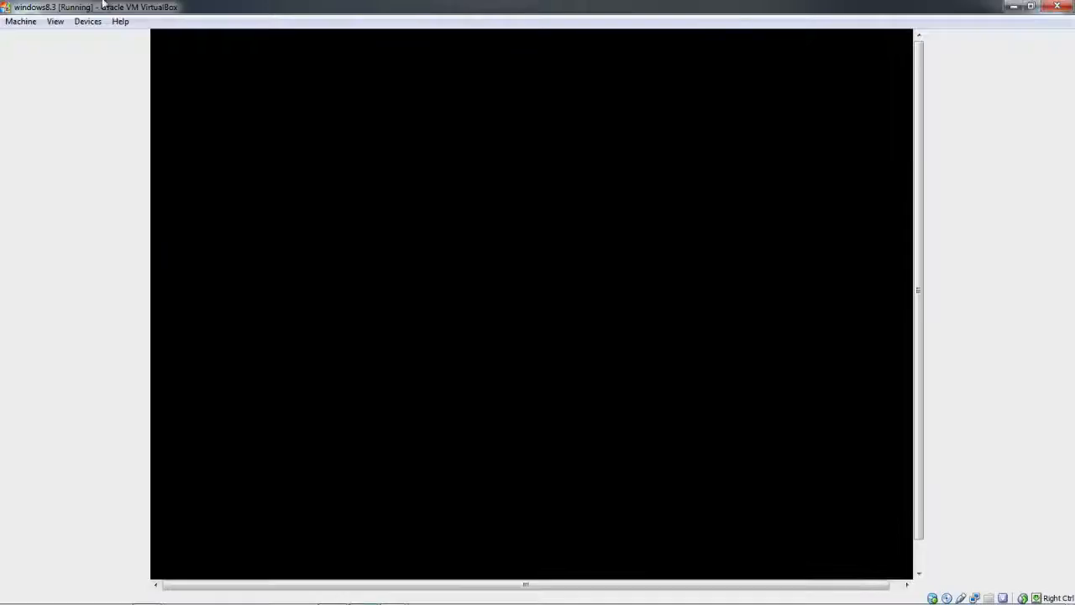
pyautogui.moveTo(296, 7); pyautogui.dragTo(420, 3)
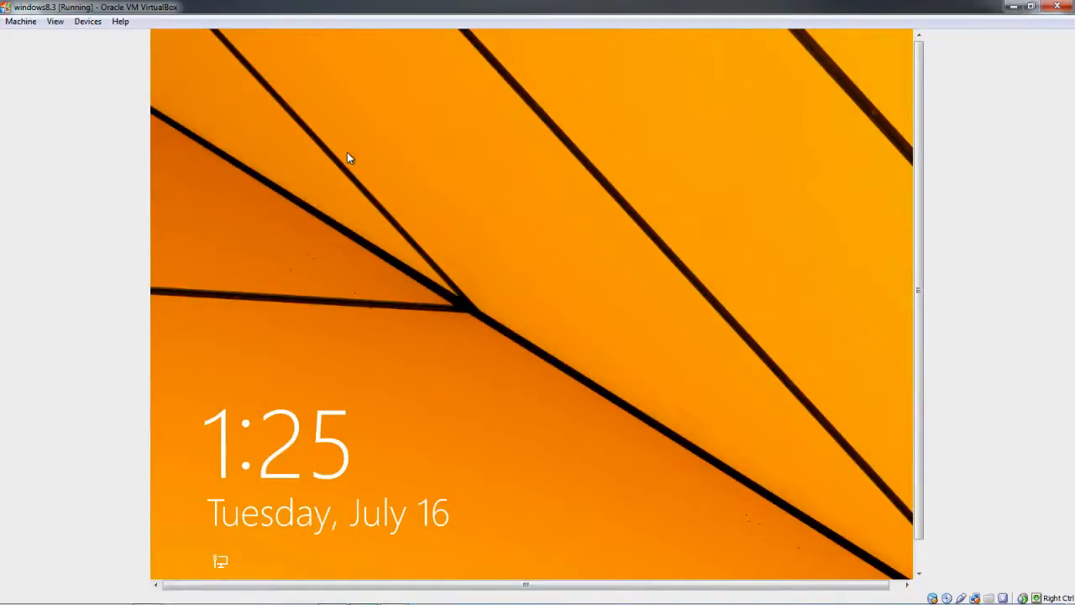
# Dismiss the Windows lock screen to reach the sign-in screen, and minimize the virtual machine window
pyautogui.click(420, 76)
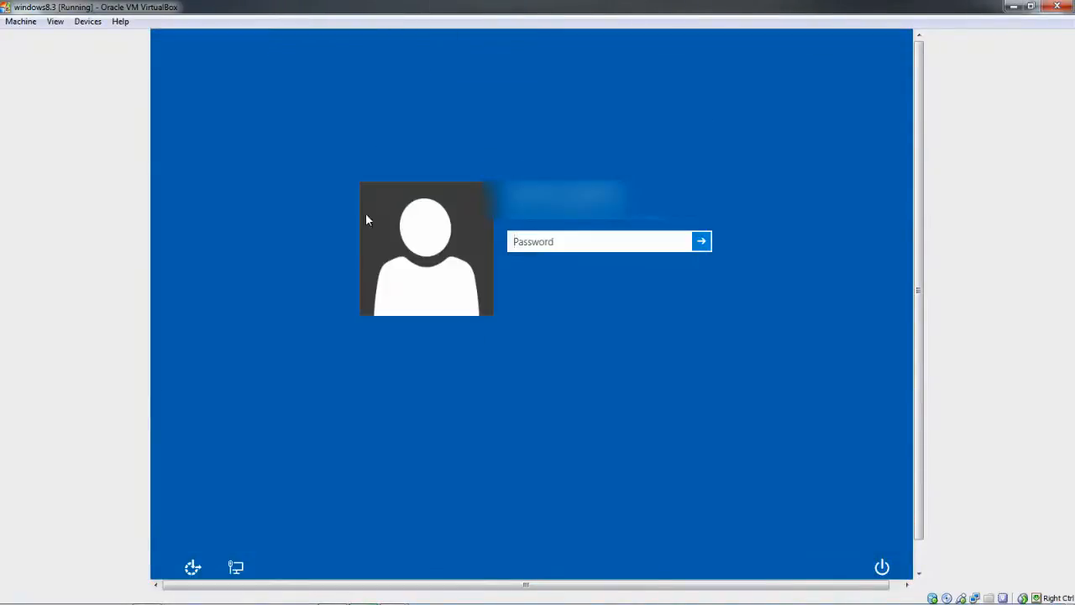
pyautogui.click(486, 532)
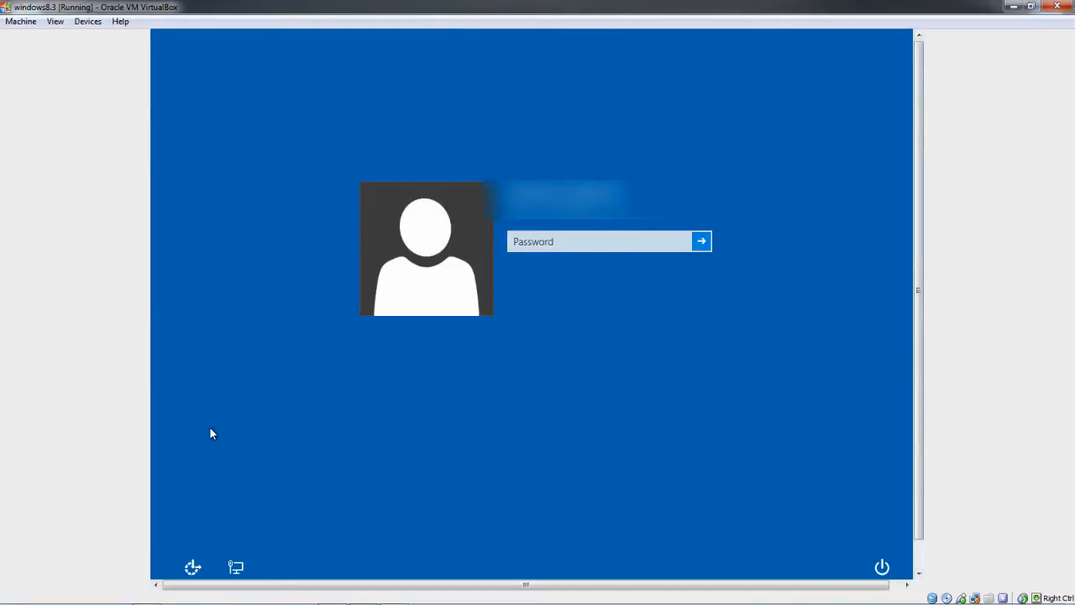
pyautogui.click(1013, 6)
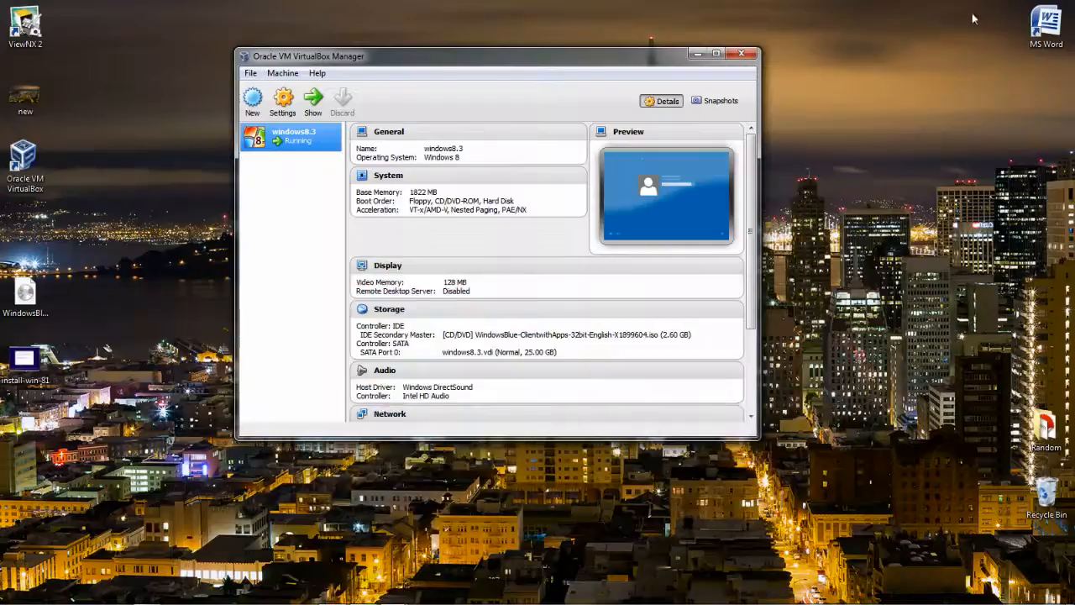